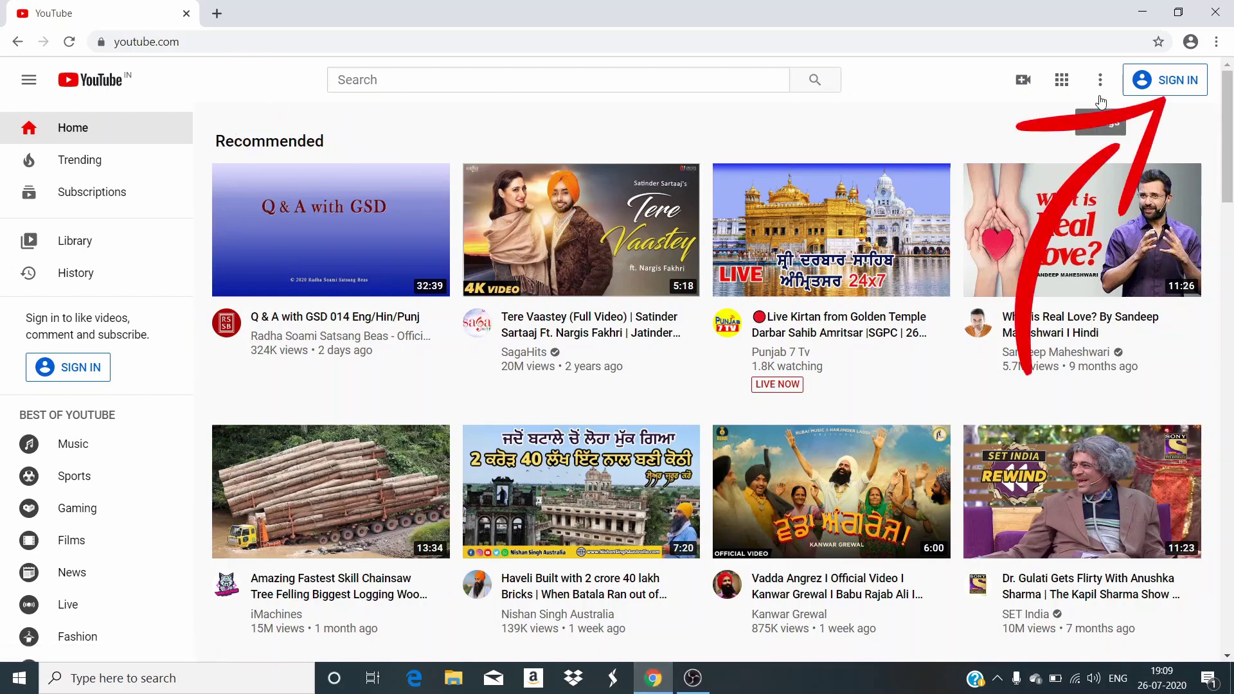
Sign in to a Google account from the YouTube home page
left_click(1183, 84)
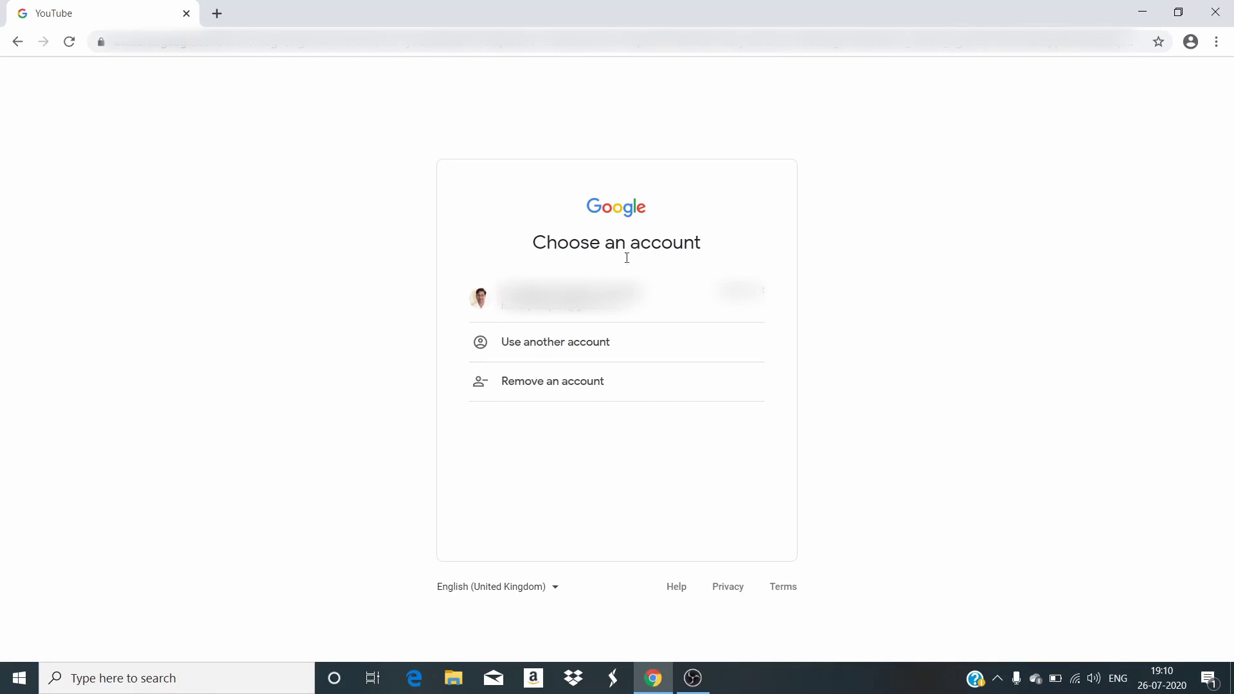
Choose a different account instead of the saved one and begin creating a new Google account
left_click(529, 354)
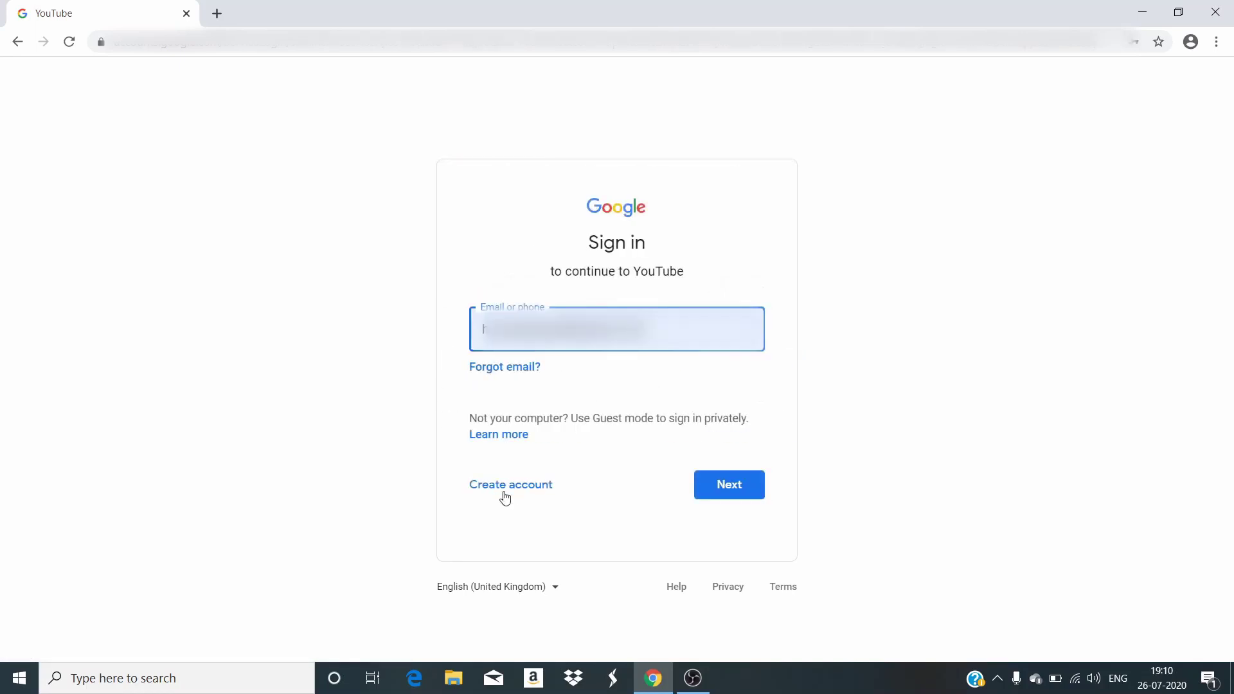
left_click(517, 496)
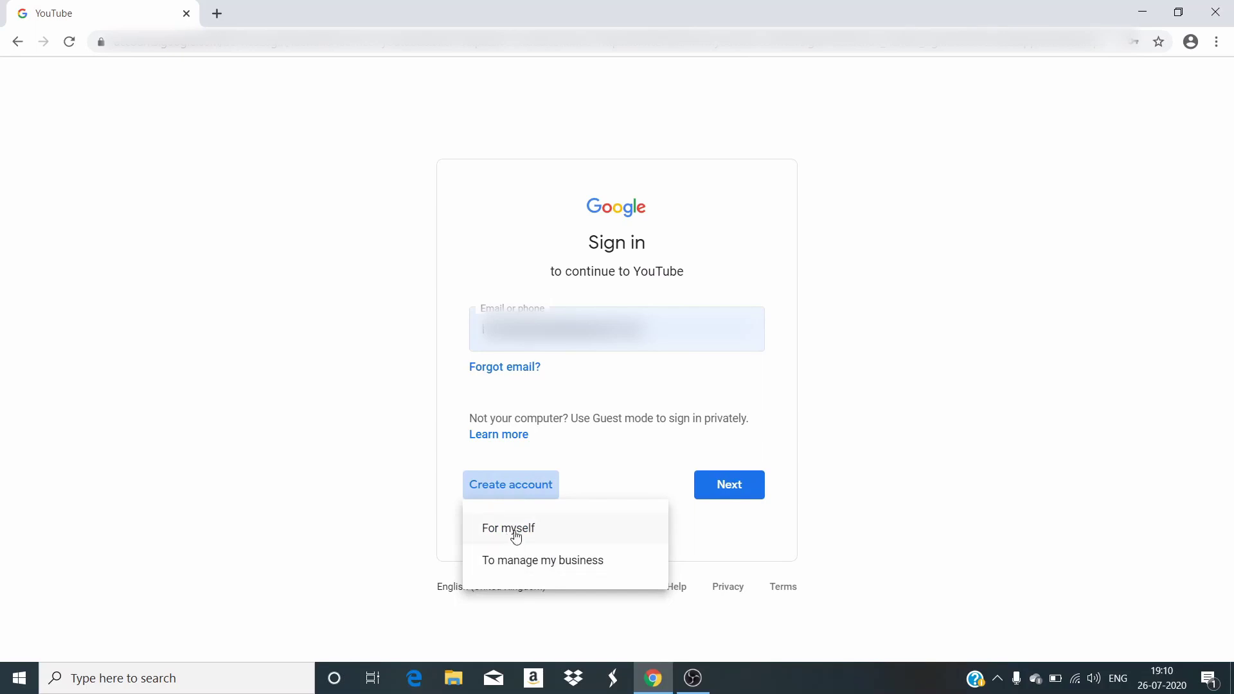
Create the account for personal use and enter the user's first and last name
left_click(517, 534)
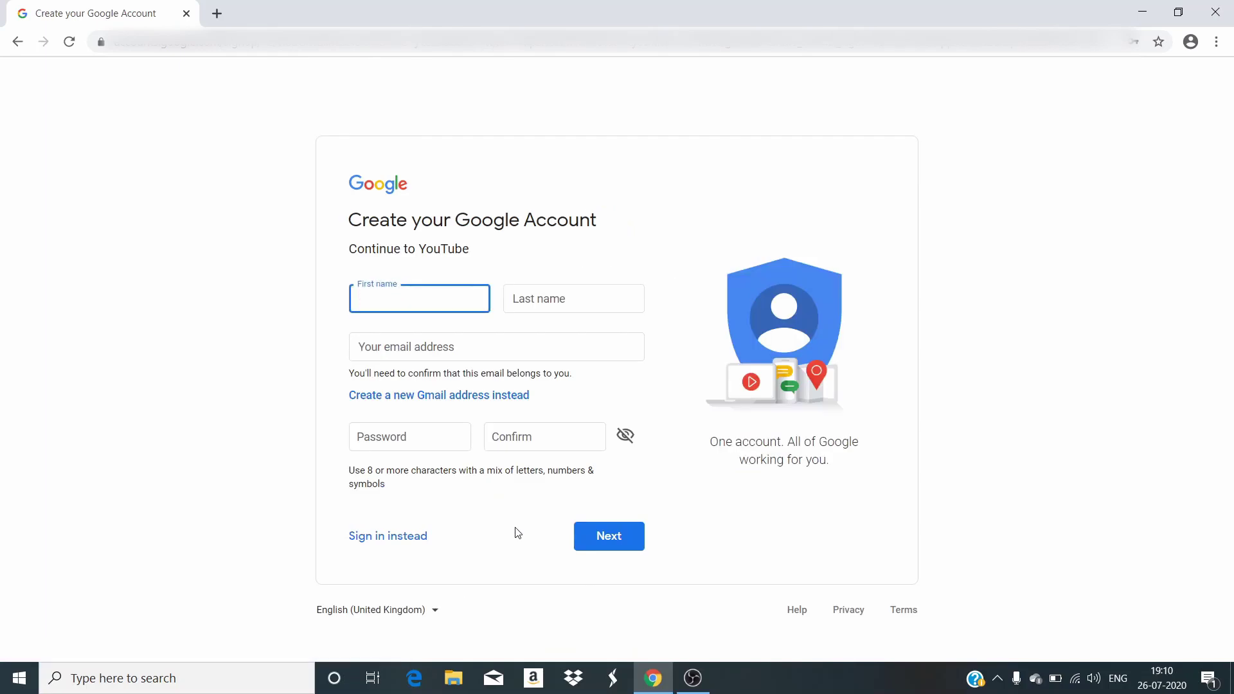
key("Tab")
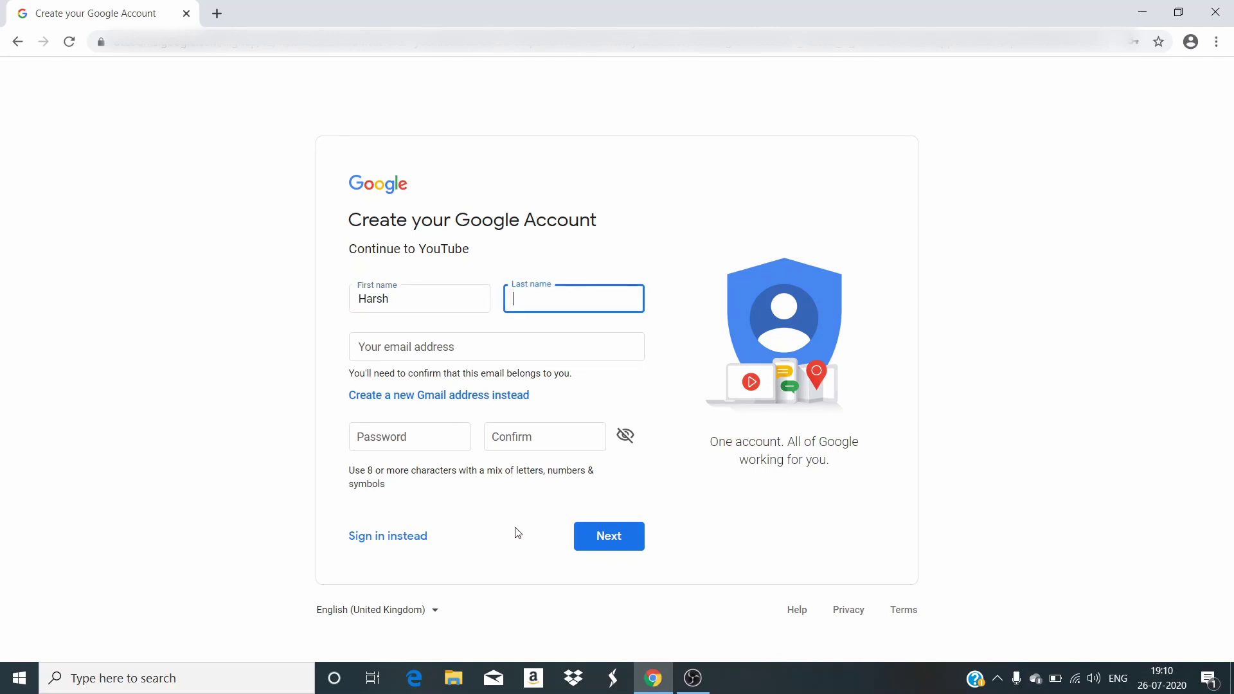
key("Tab")
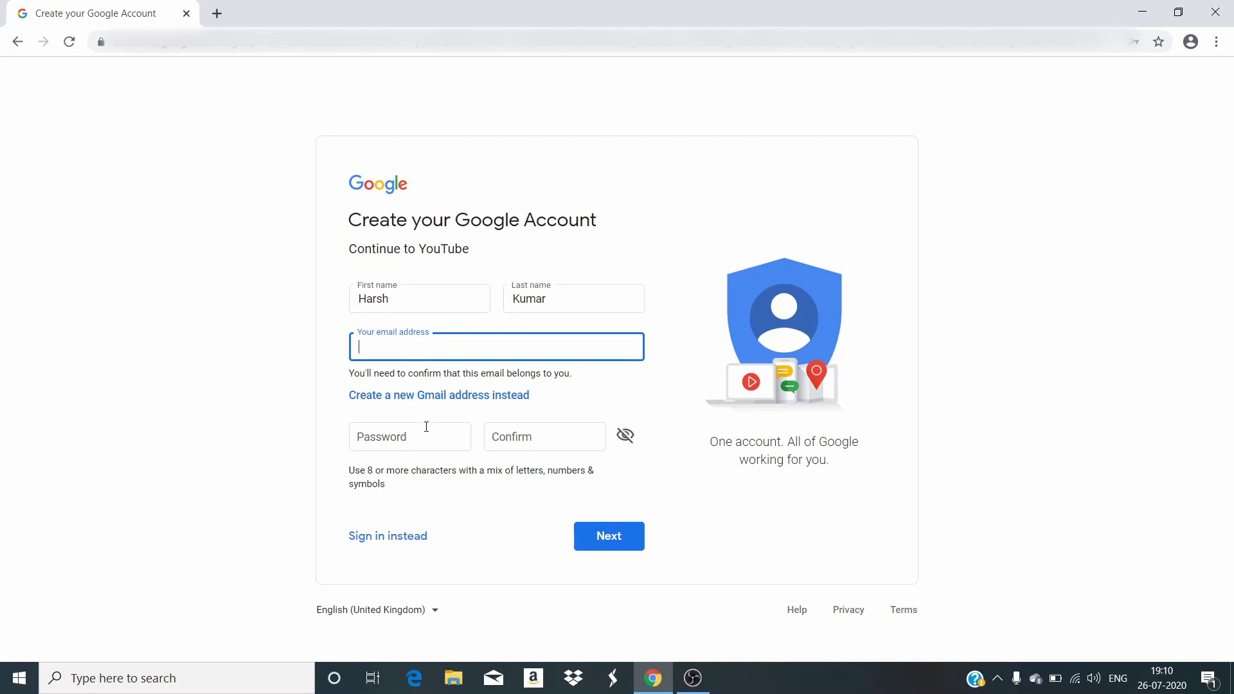
Choose a new Gmail address, enter the desired username, and type the account password
left_click(462, 399)
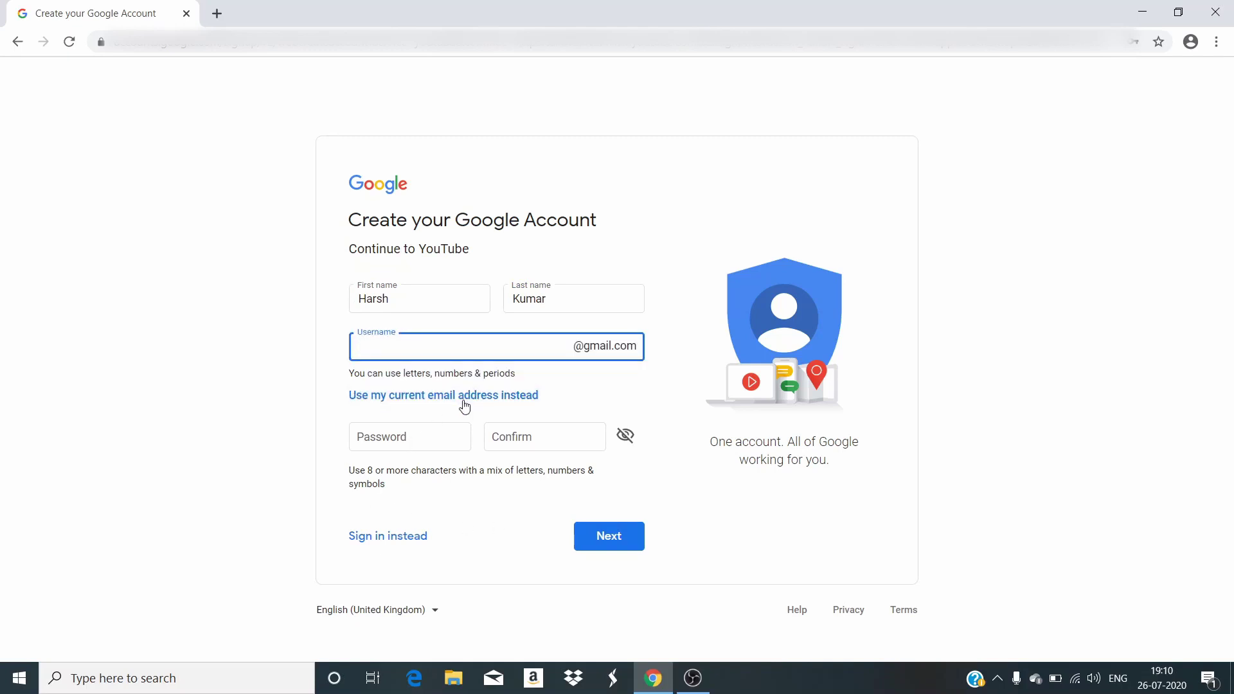
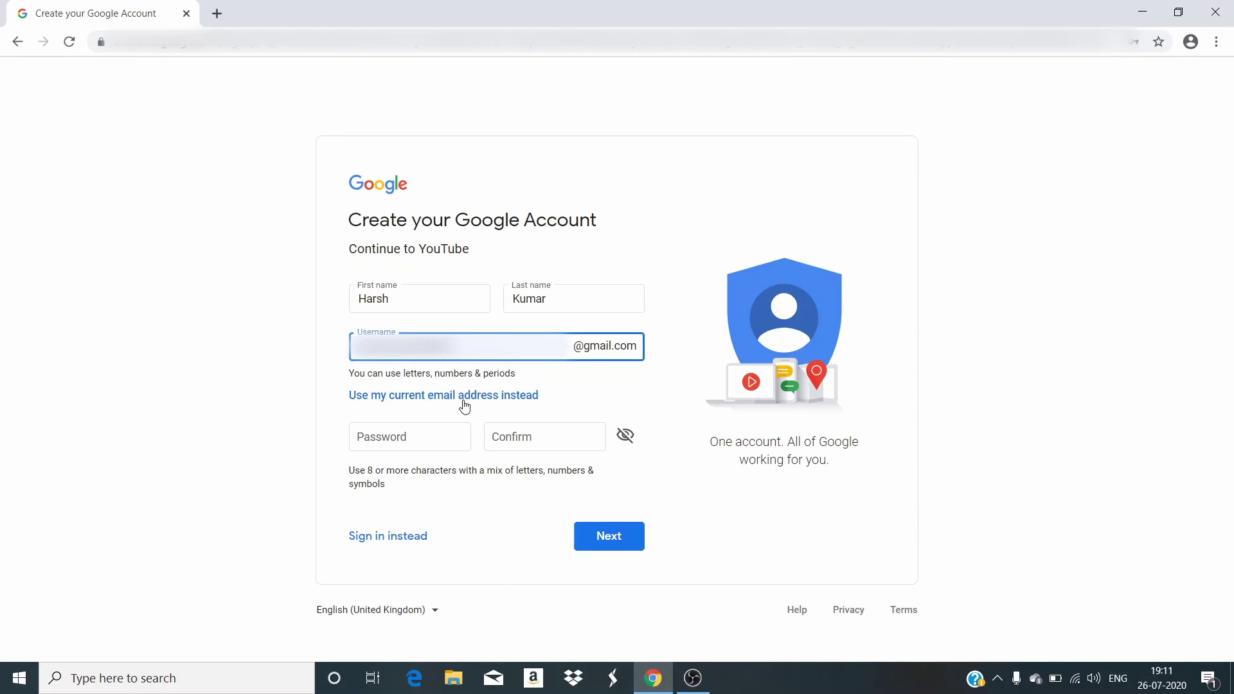
left_click(422, 434)
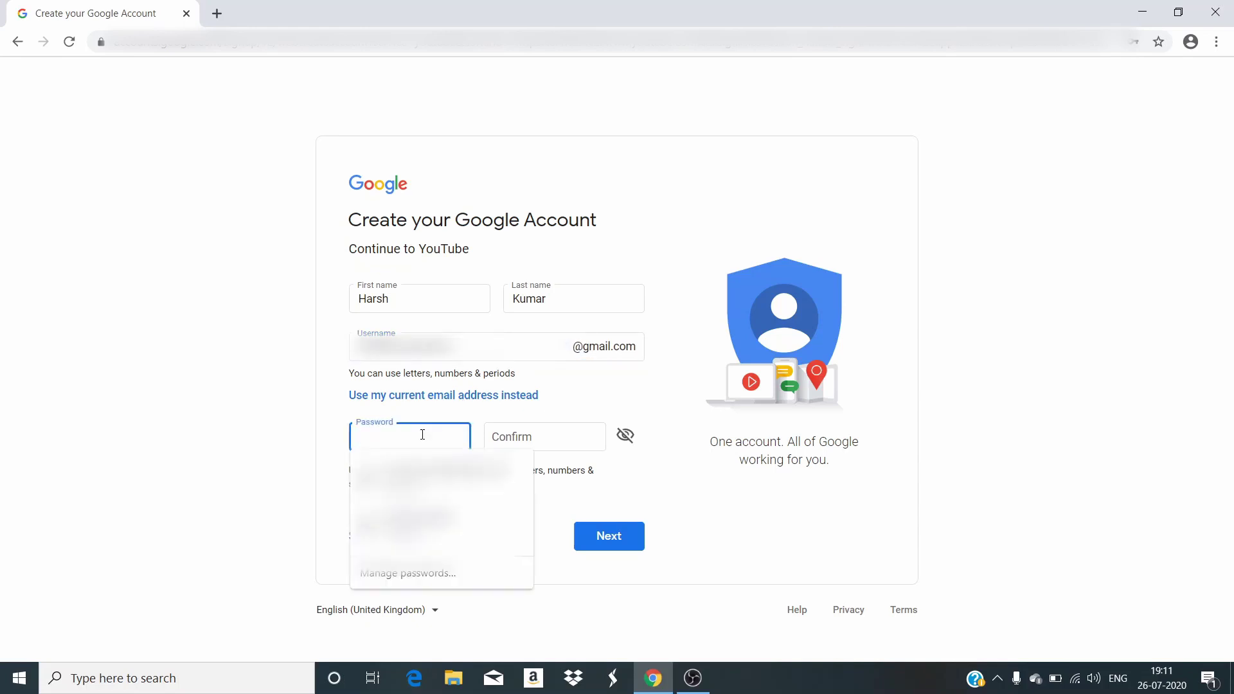
type("•")
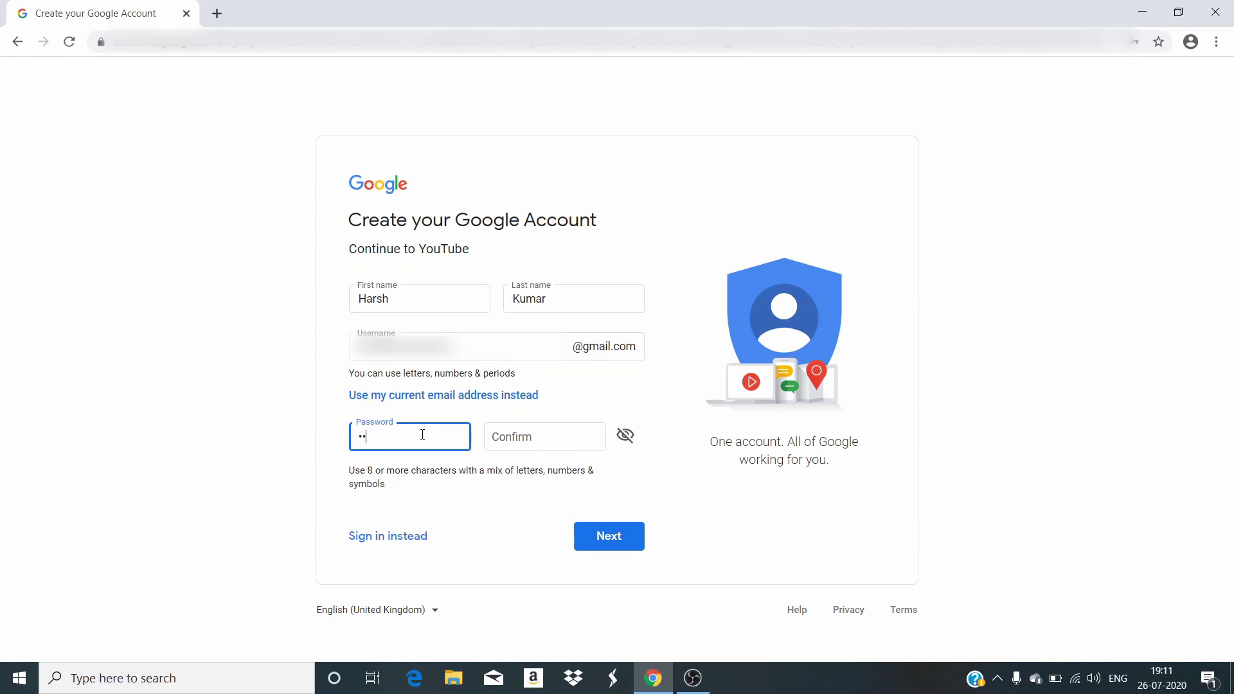
type("••••••••")
key("Tab")
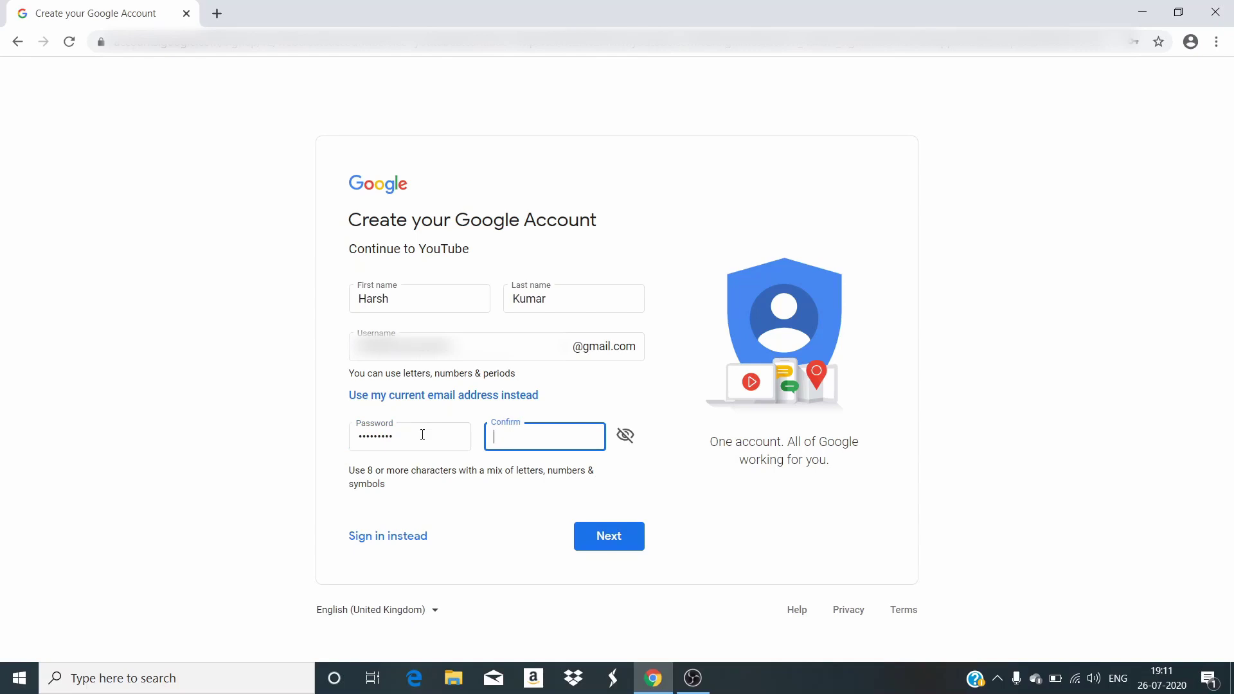
type("•••••••••")
Submit the name and password form, then enter the phone number
left_click(602, 539)
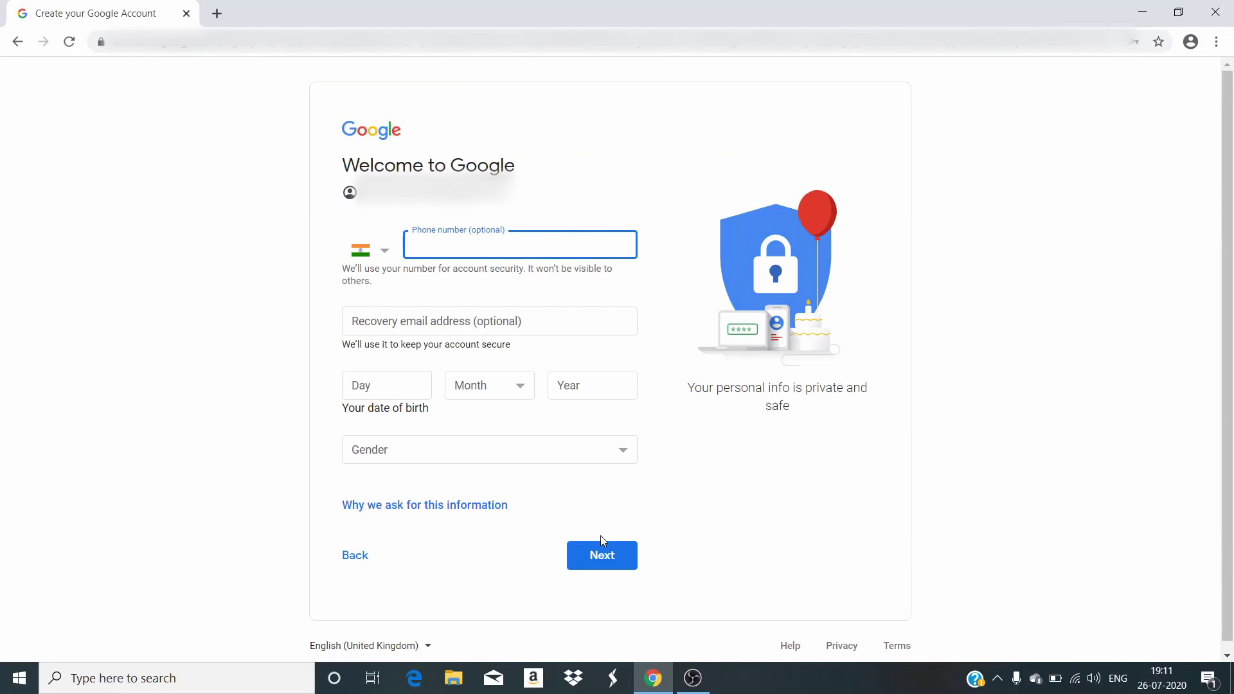
type("90")
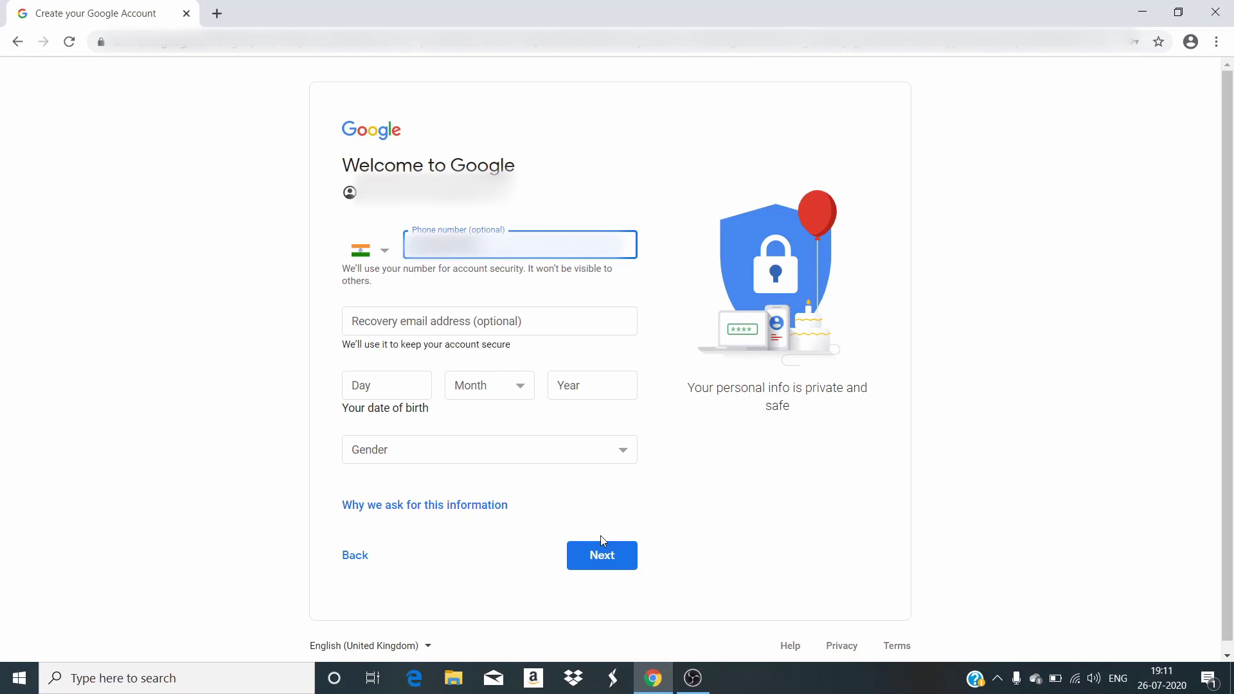
left_click(431, 327)
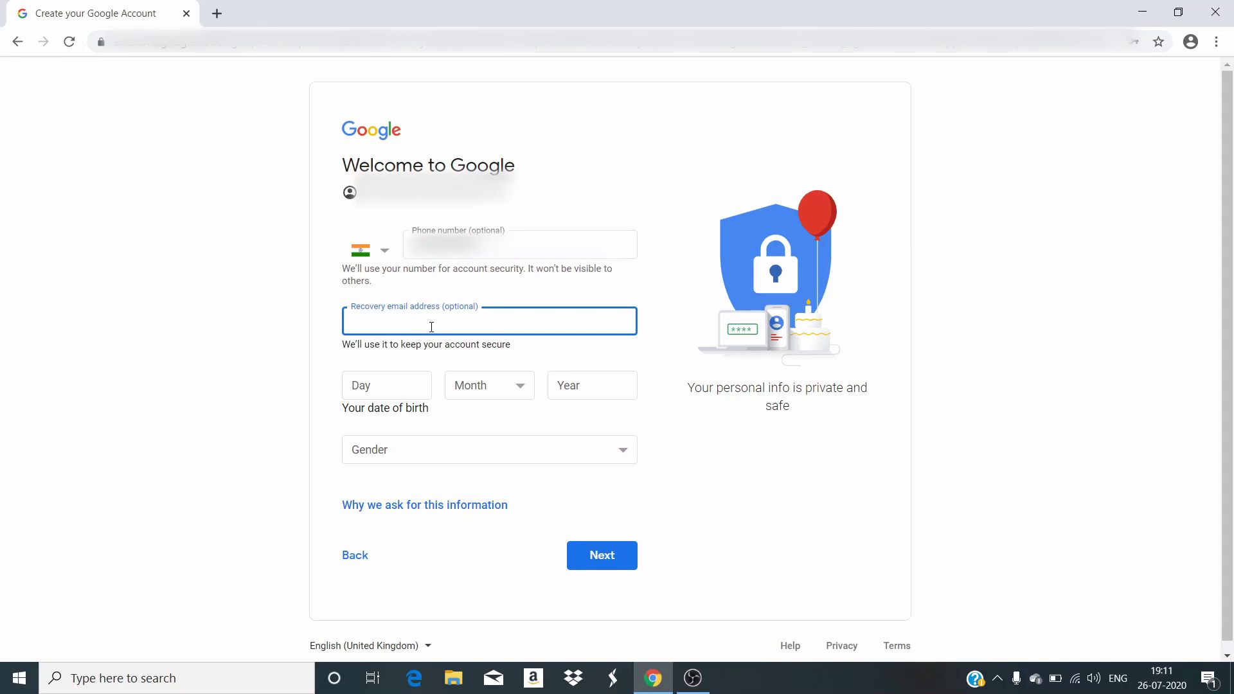
Fill in the day, month and year of birth, set gender to Male, and submit
left_click(397, 384)
type("1")
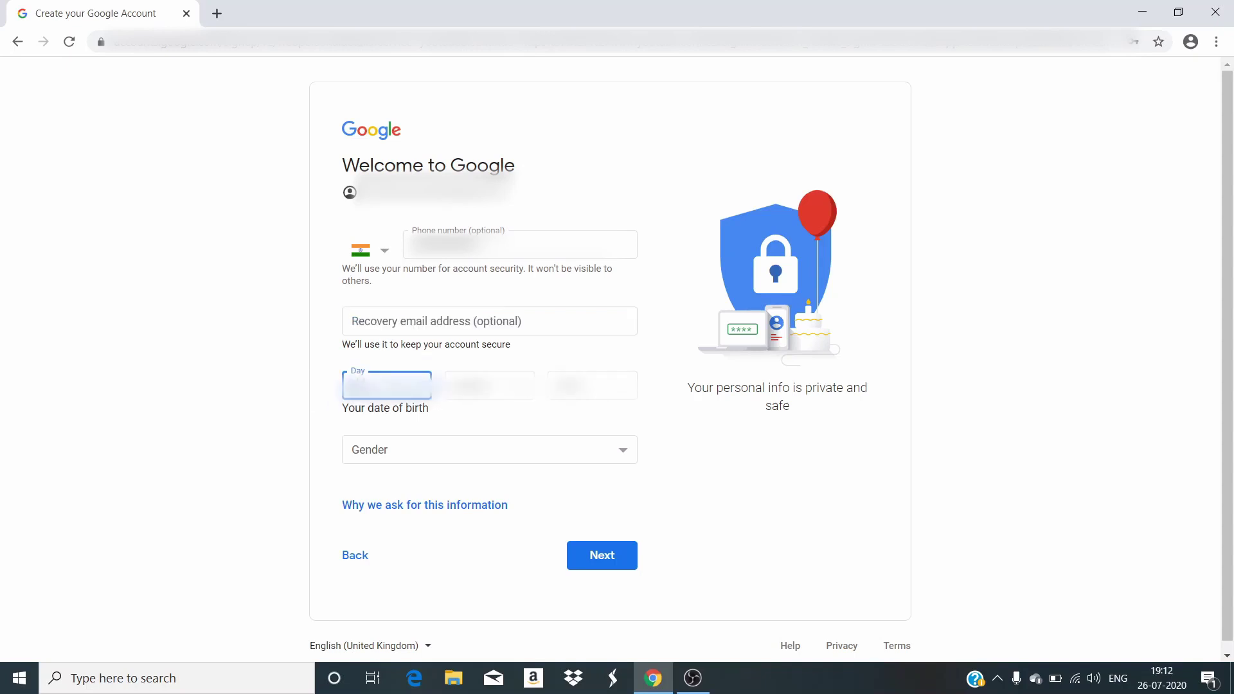
left_click(489, 385)
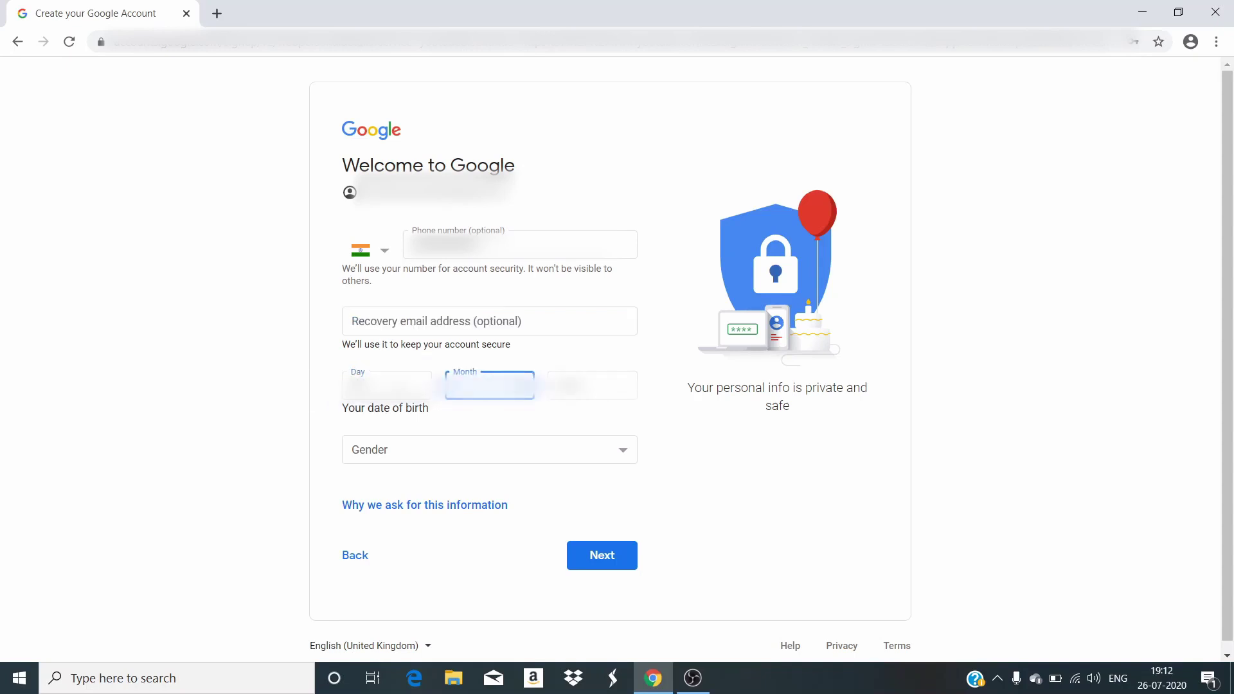
key("Down")
left_click(592, 385)
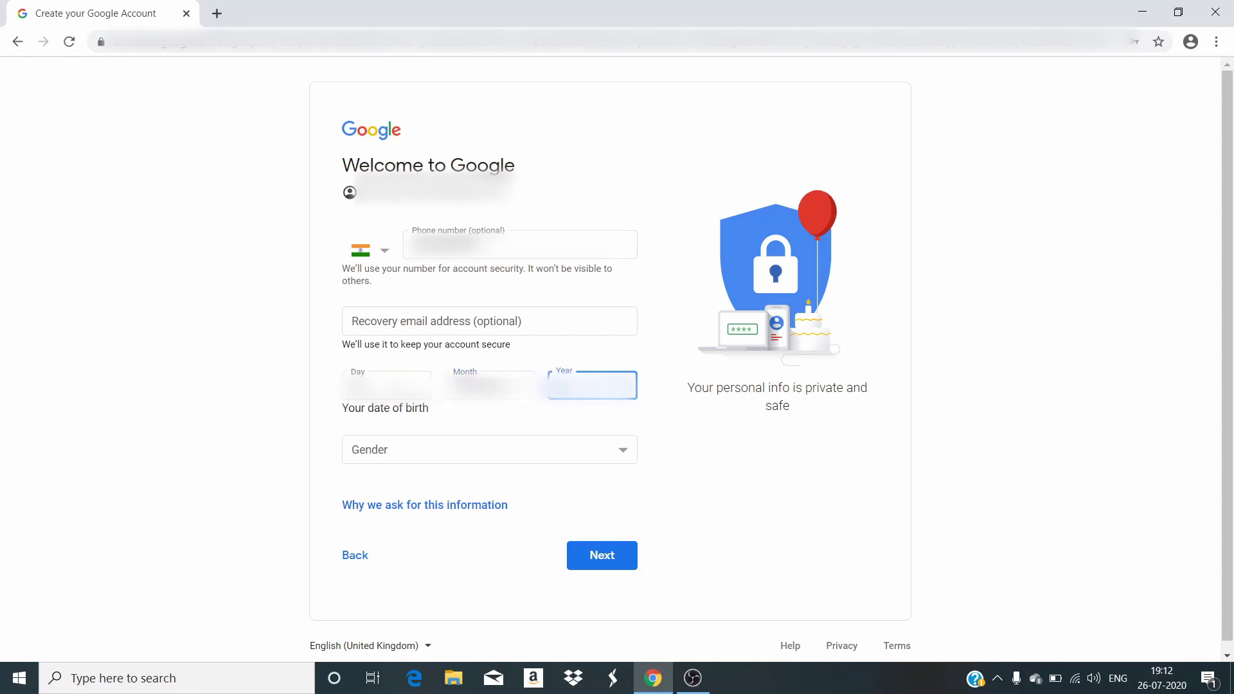
type("95")
left_click(446, 454)
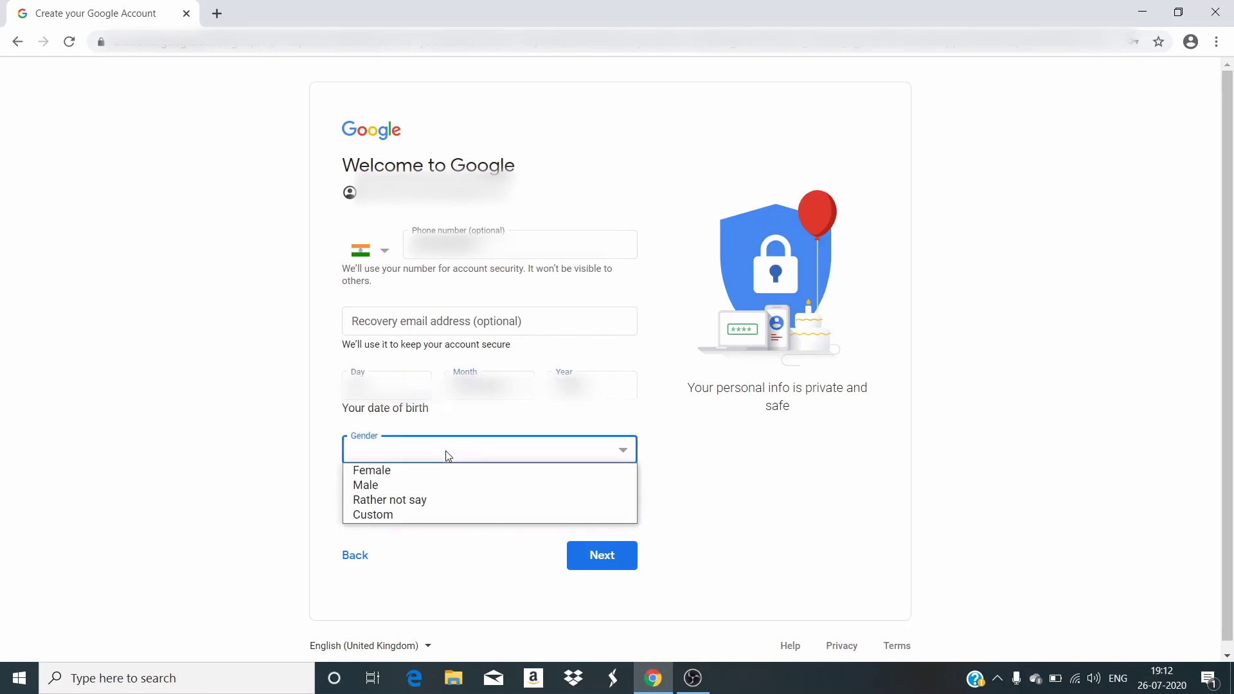
left_click(410, 487)
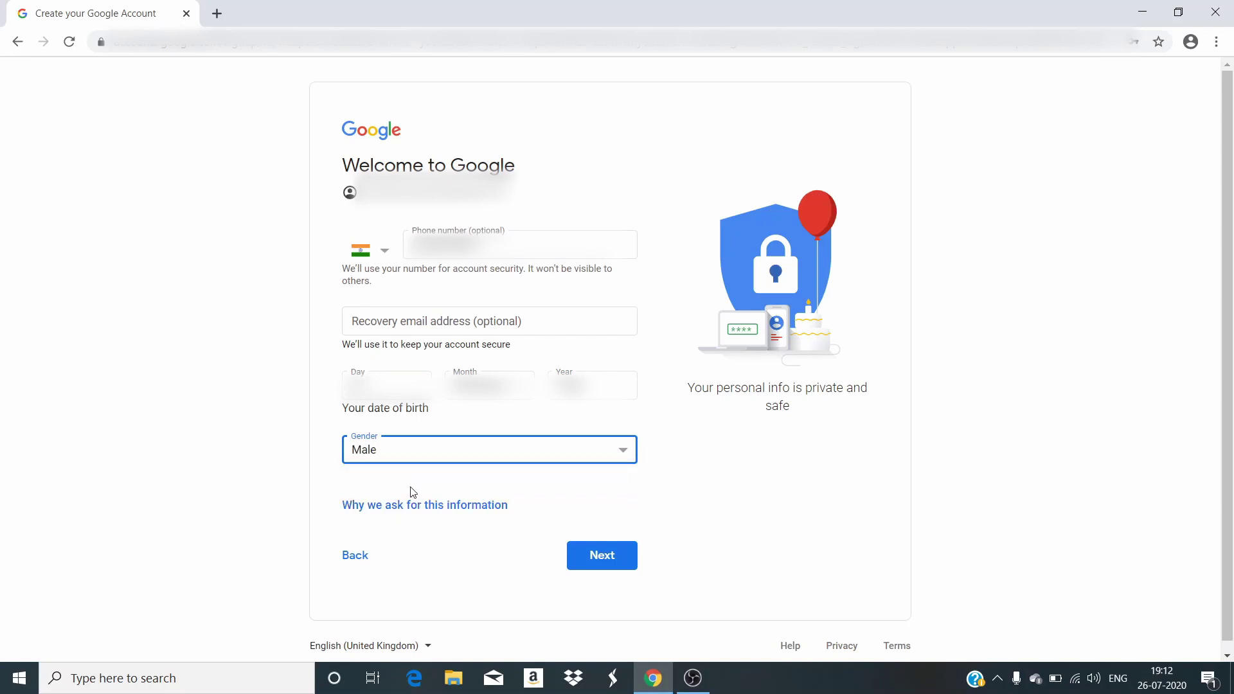
left_click(593, 555)
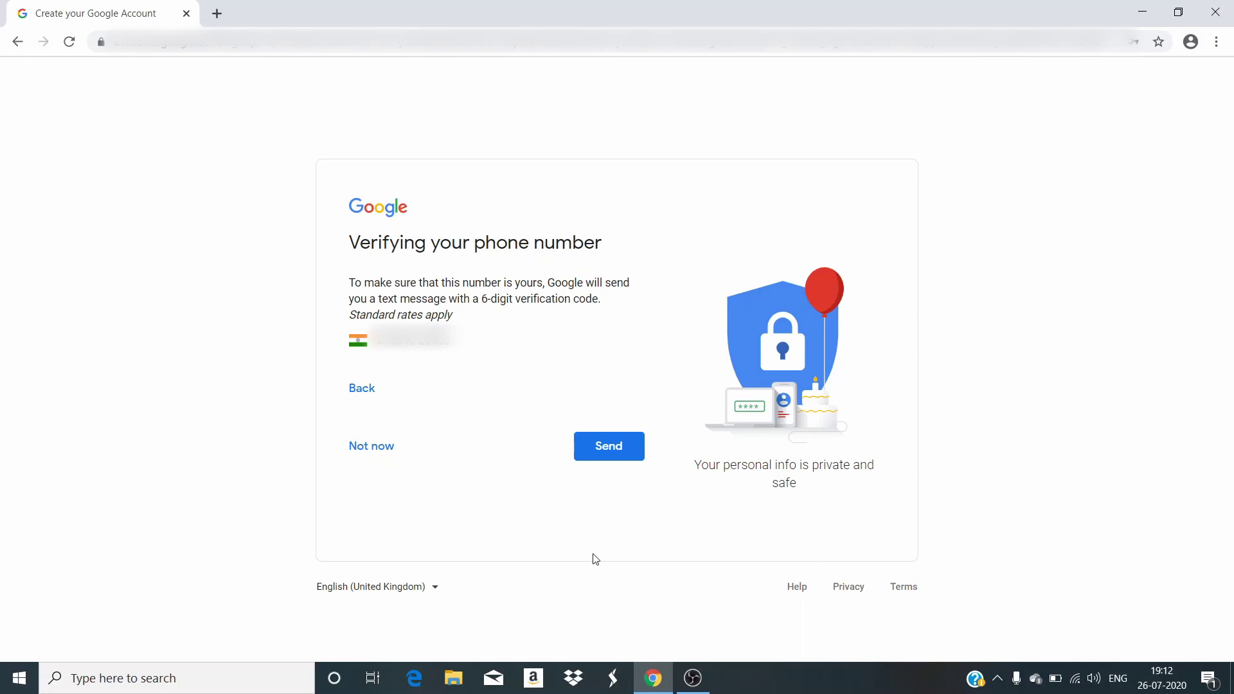
Have a verification code texted to the phone and paste it into the code field
left_click(603, 458)
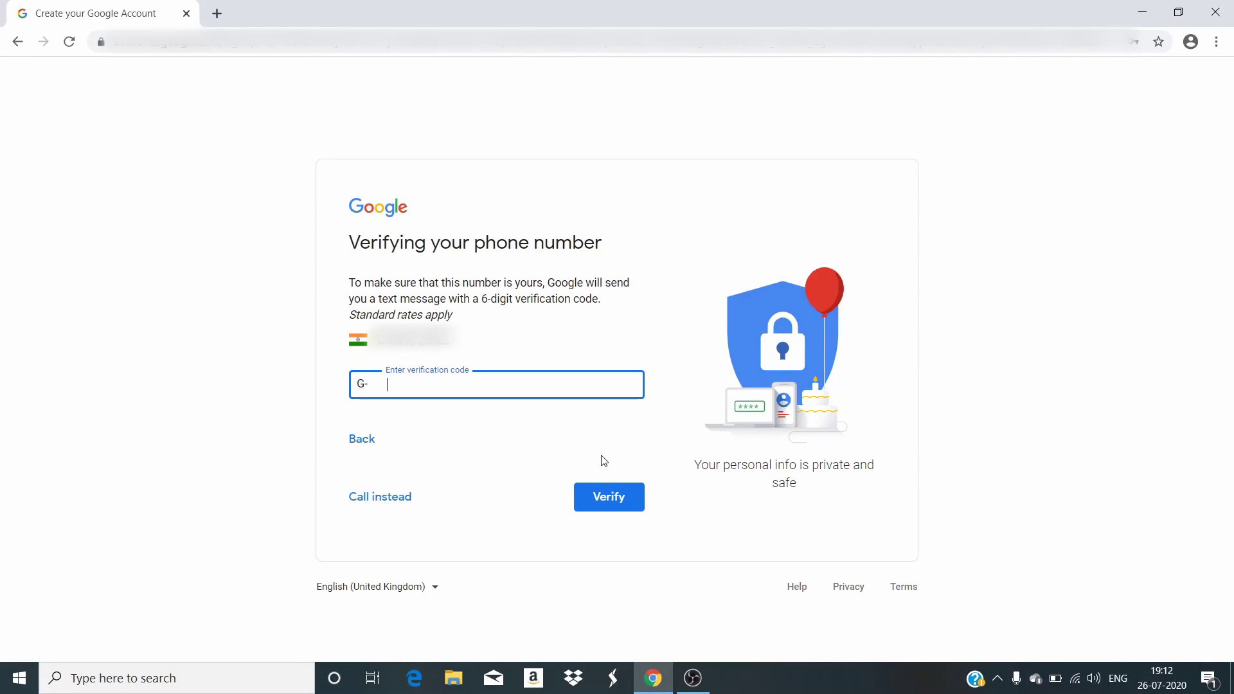
key("ctrl+v")
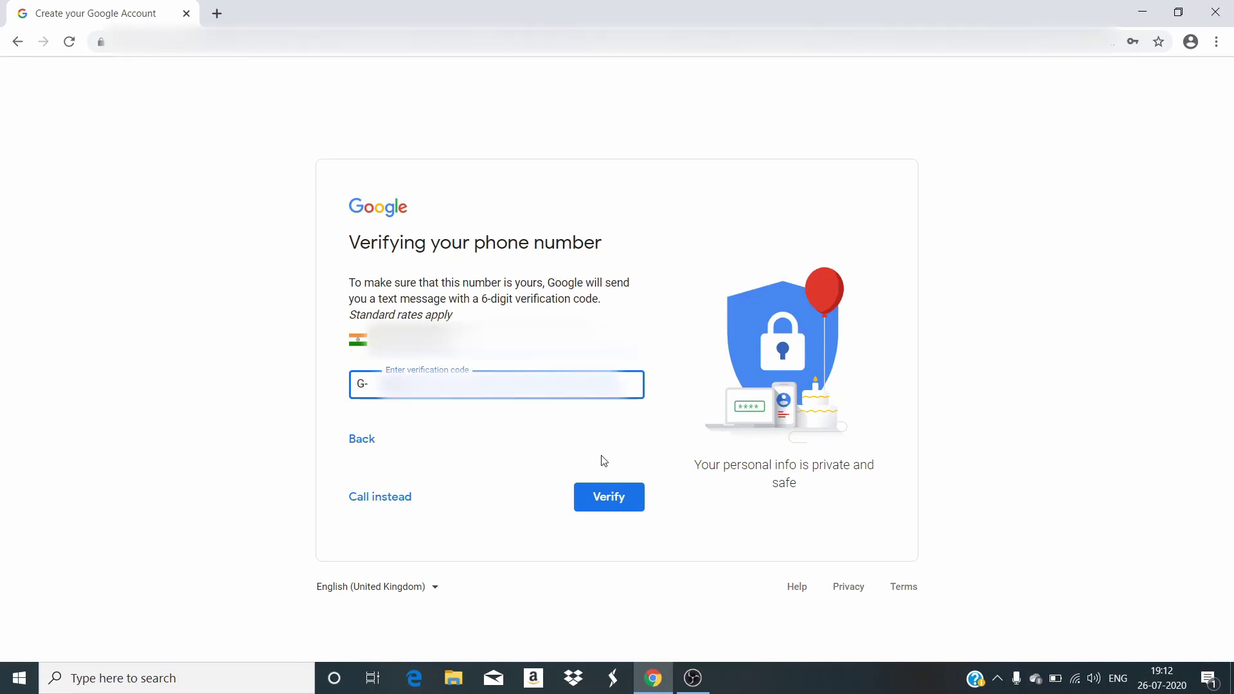
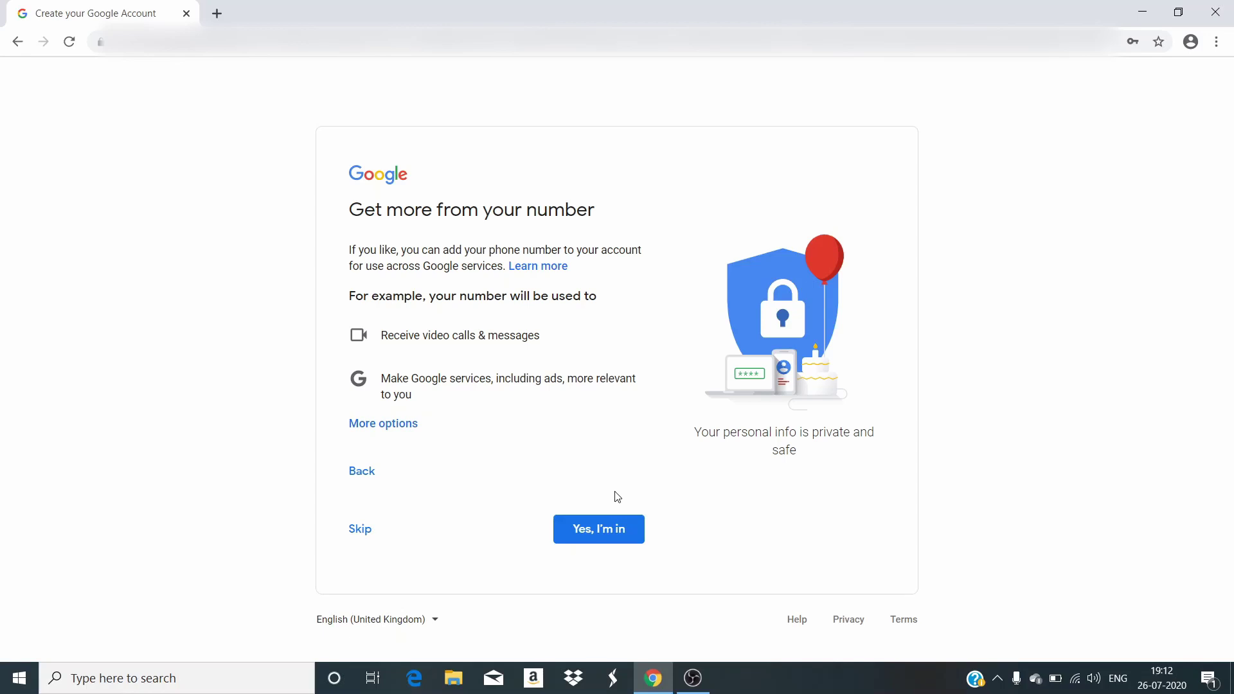
Under More options, choose 'Add my number for account security only' and confirm with Done
left_click(398, 425)
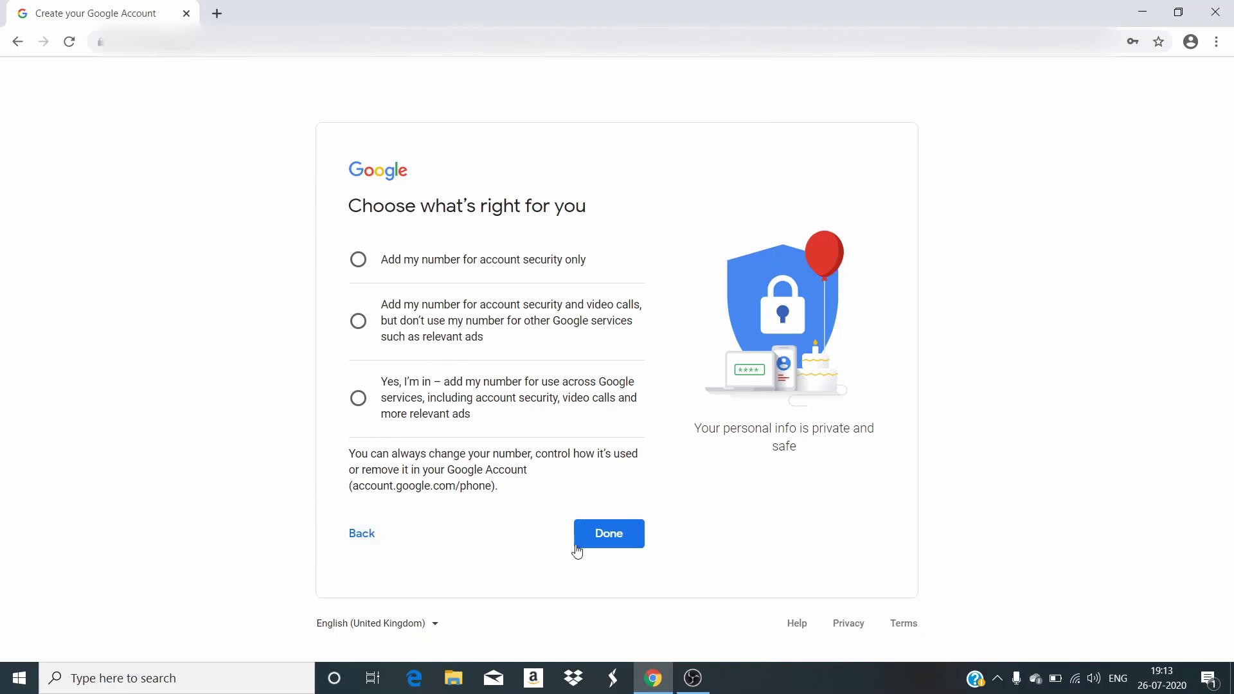
left_click(611, 538)
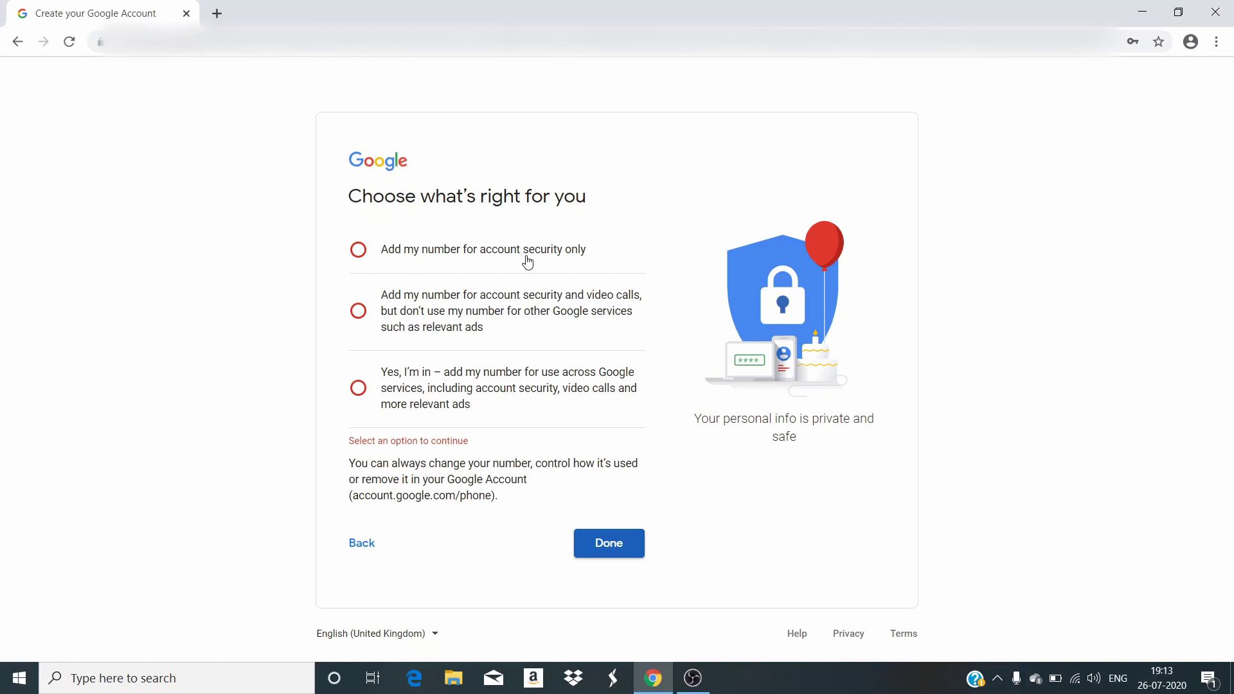
left_click(353, 255)
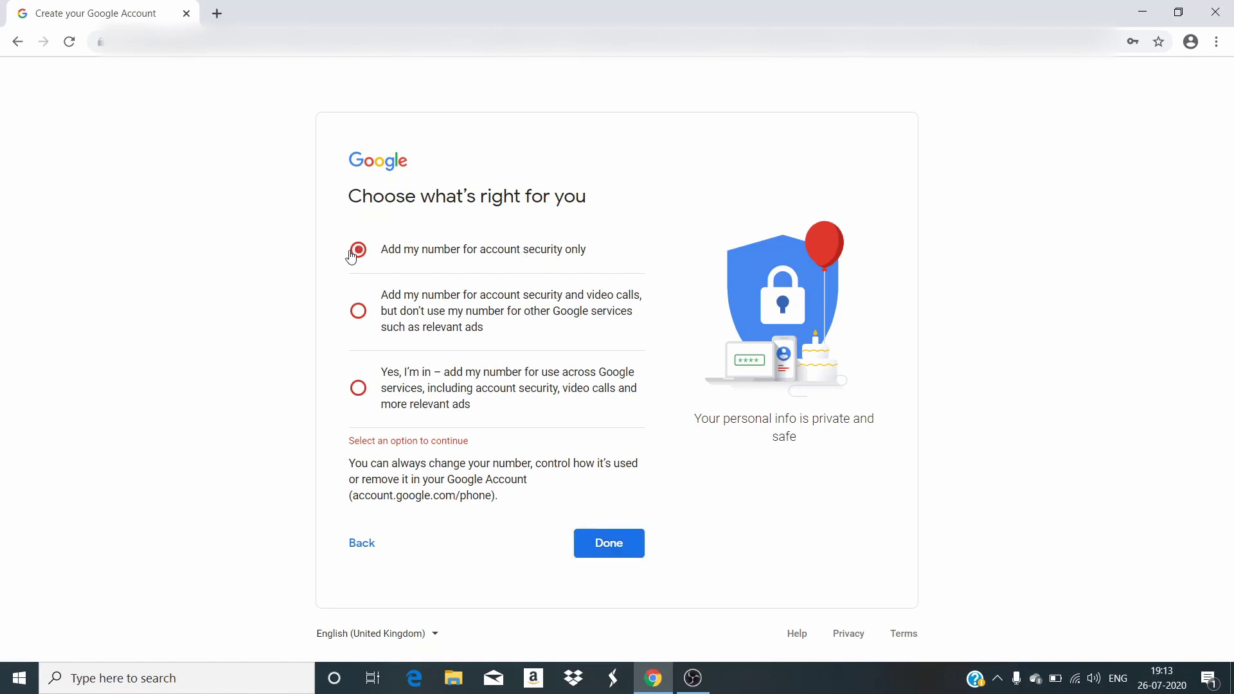
left_click(586, 550)
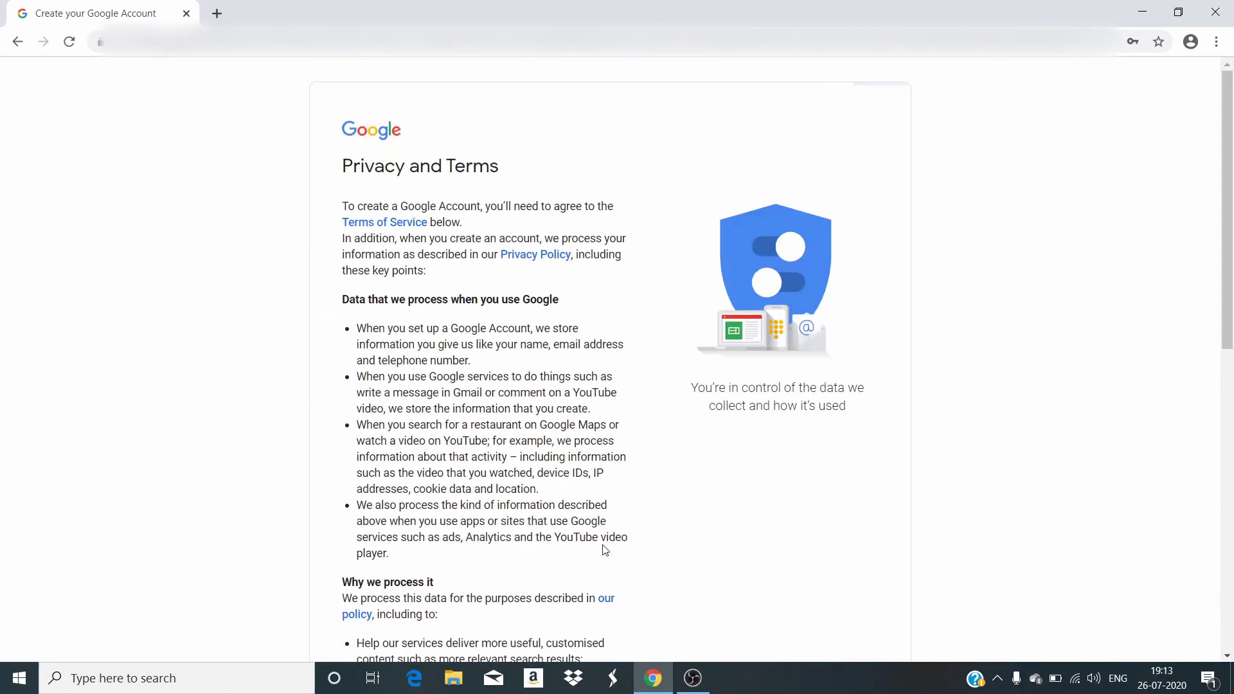
Scroll to the bottom of the Privacy and Terms page and click I agree
left_click_drag(1226, 334, 1231, 649)
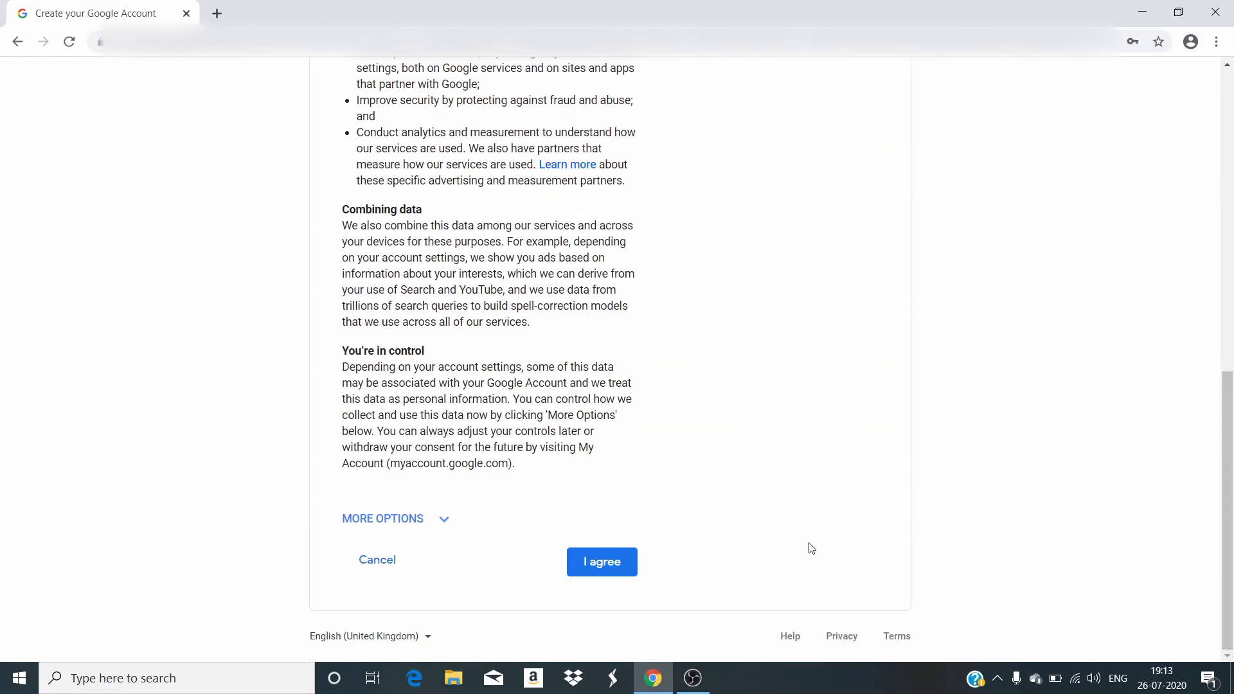
left_click(612, 570)
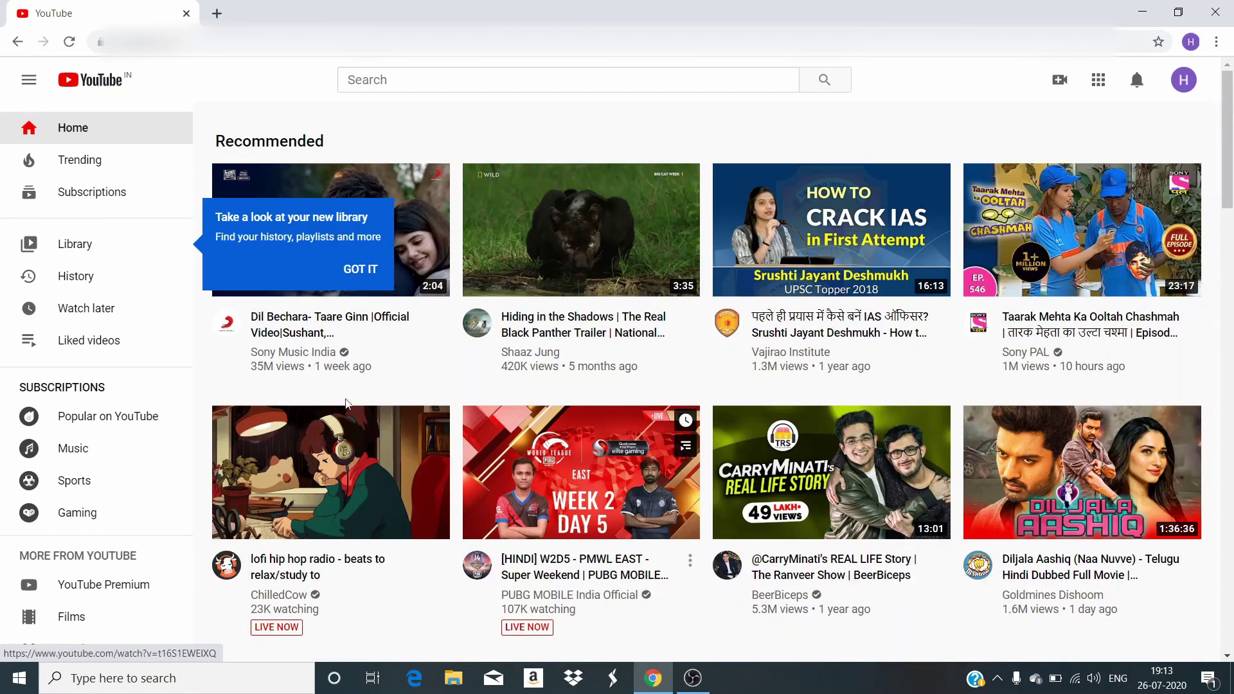
Dismiss the new-library tooltip with GOT IT, then show the YouTube apps list
left_click(364, 274)
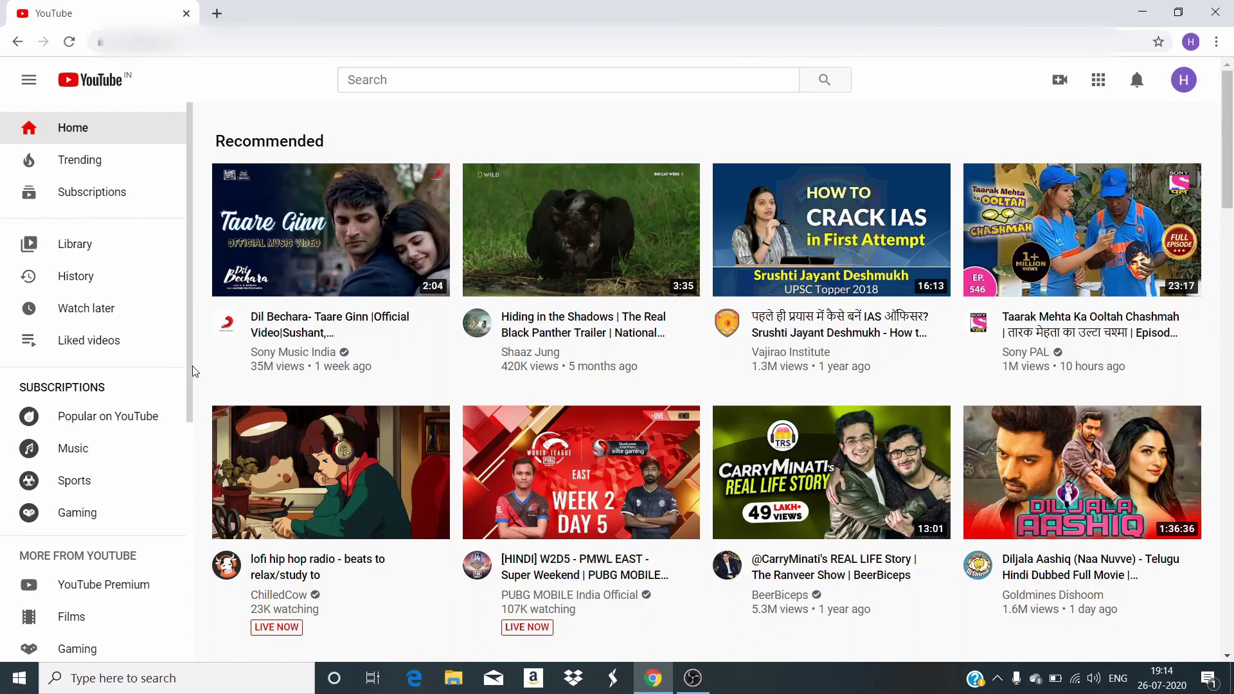
mouse_move(193, 372)
left_mouse_down()
mouse_move(198, 639)
mouse_move(201, 350)
left_mouse_up()
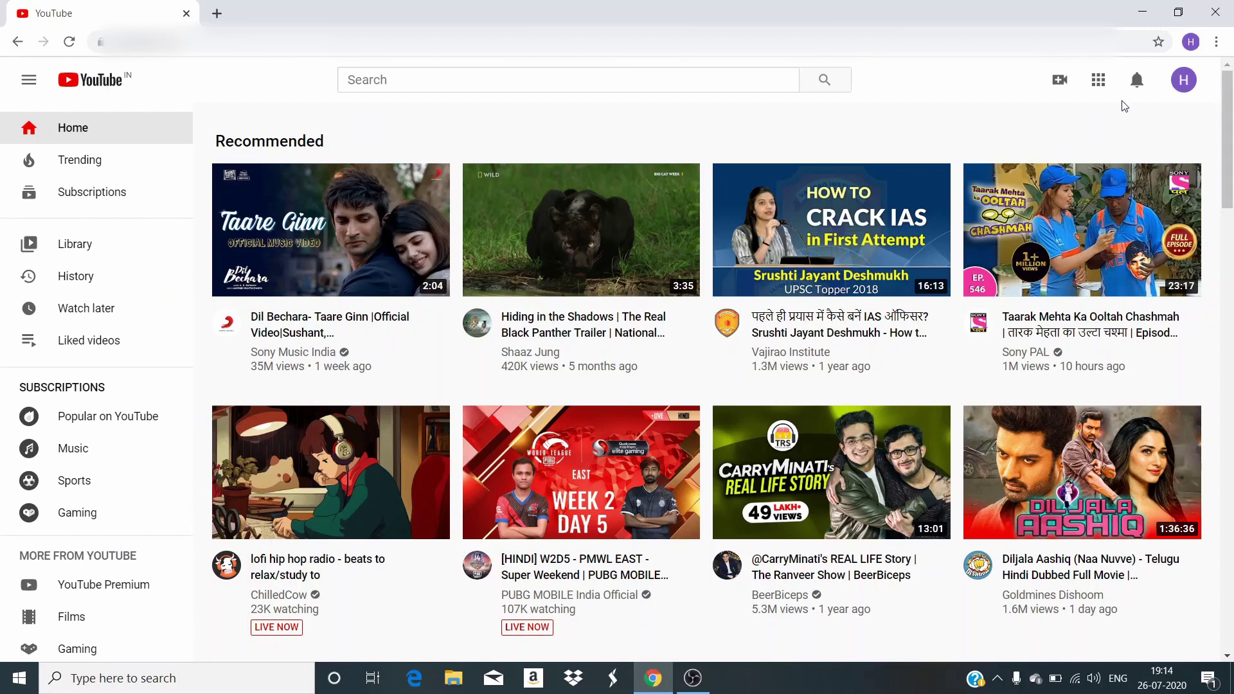
left_click(1099, 79)
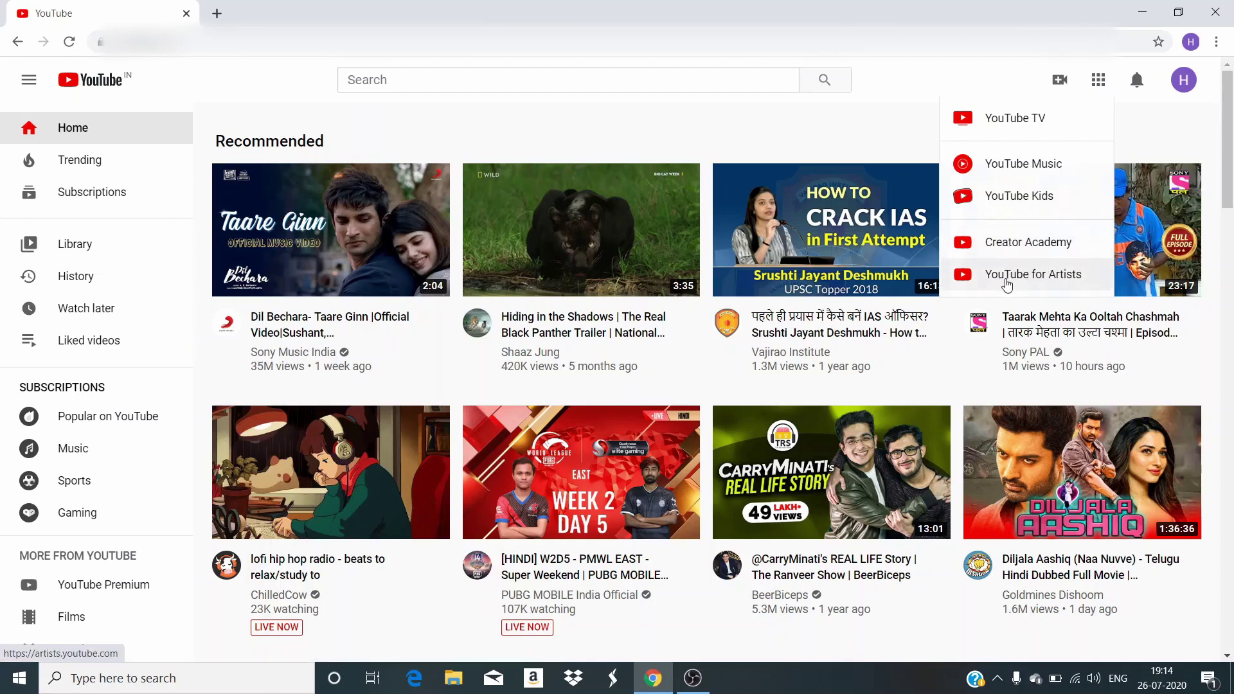
Close the apps list, look through the Create menu, then choose Create a channel from the avatar menu
left_click(917, 82)
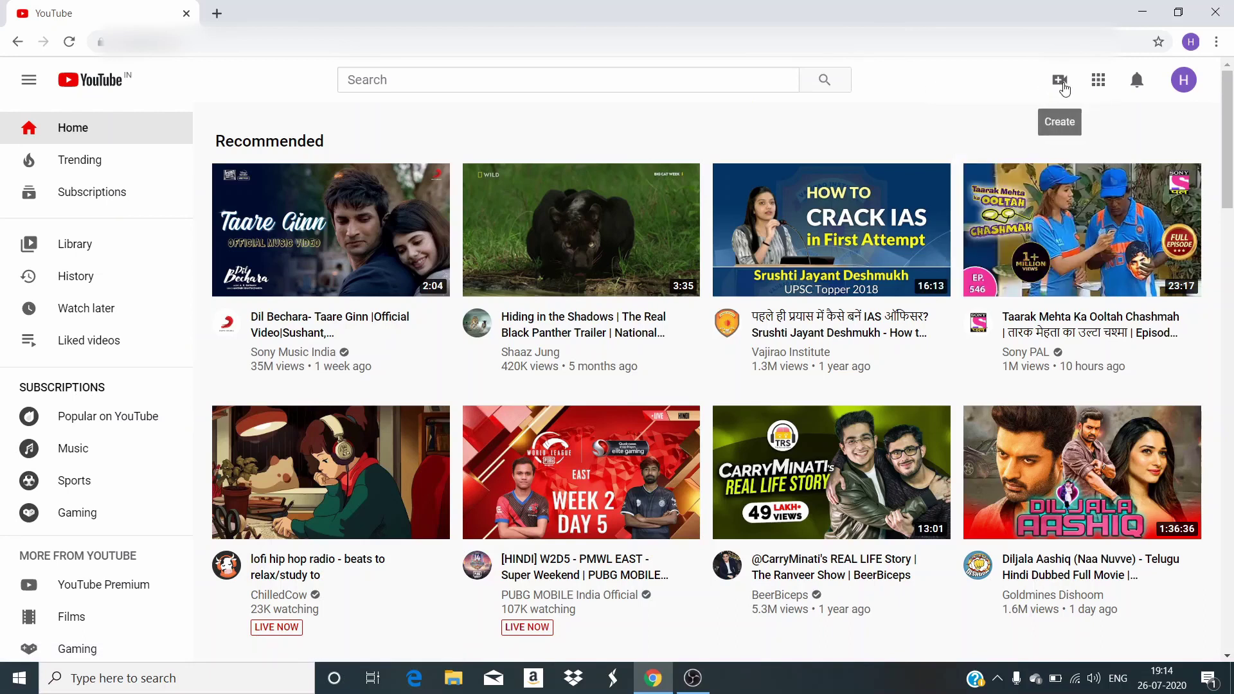
left_click(1061, 81)
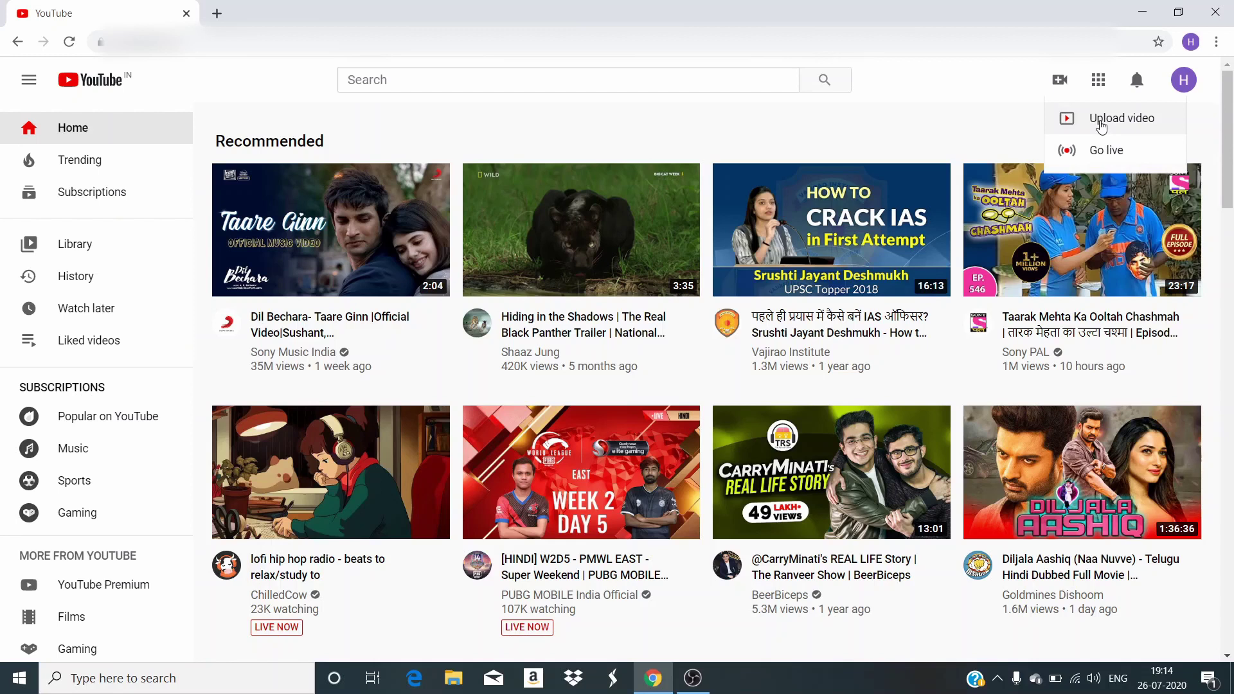
left_click(1101, 127)
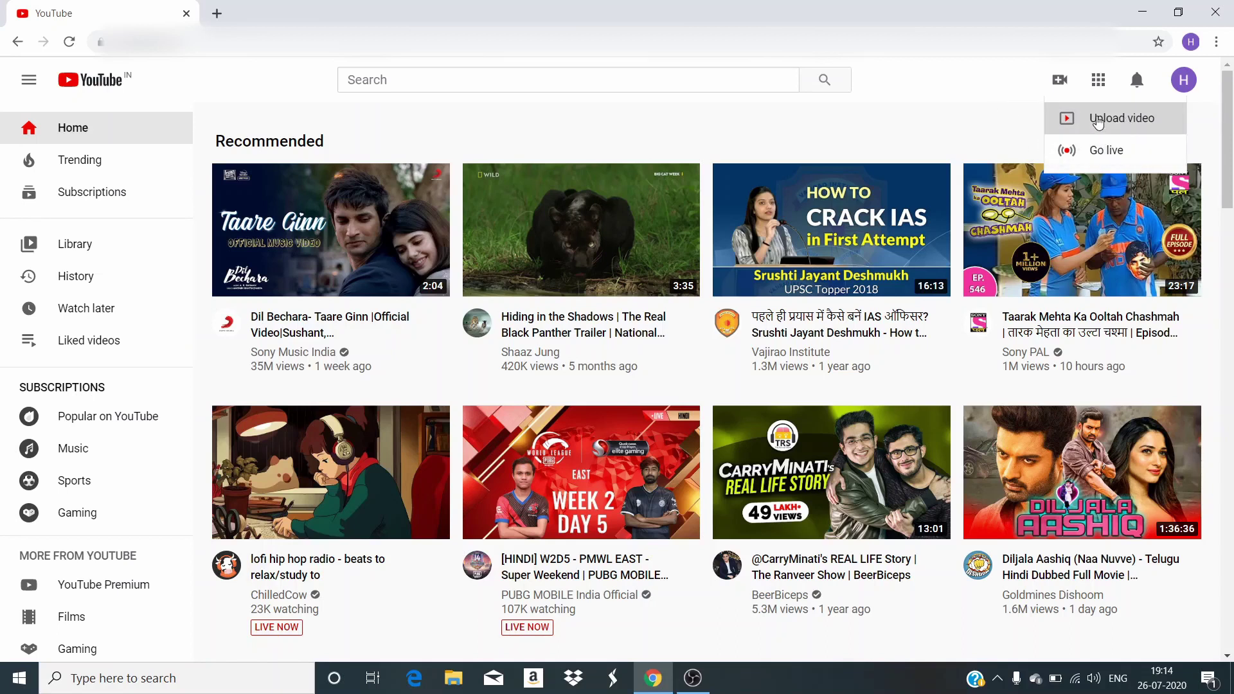
left_click(961, 84)
left_click(1184, 85)
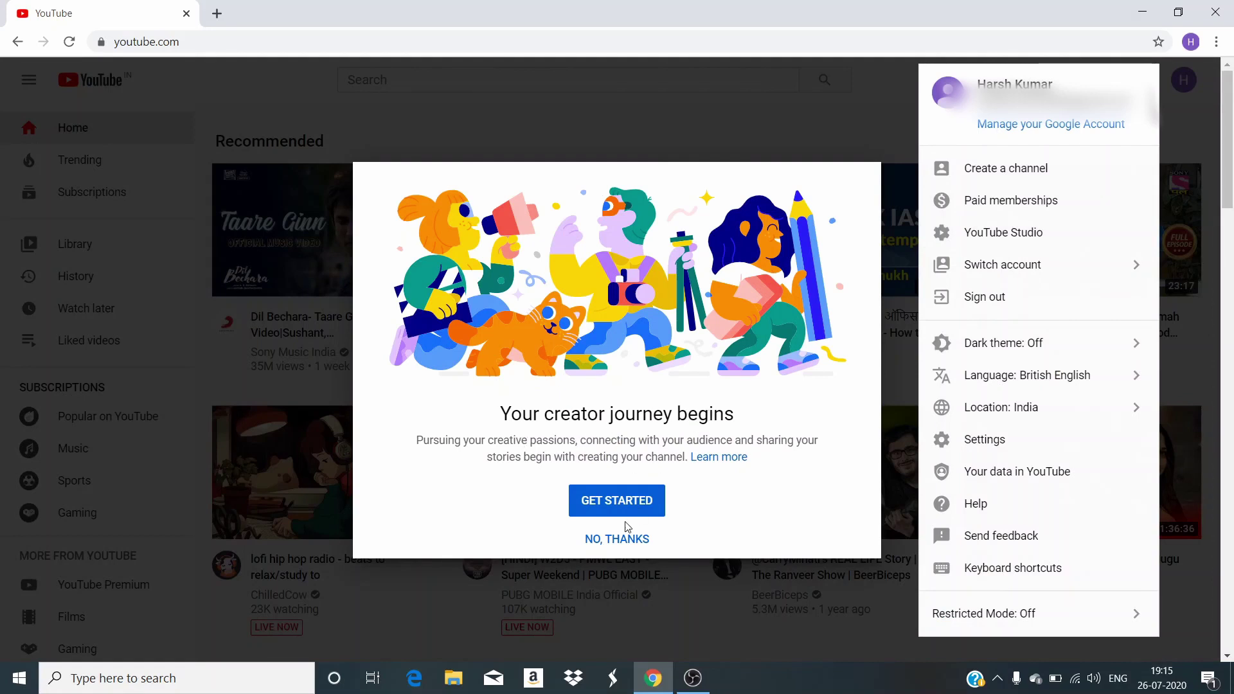
Click GET STARTED and select the 'Use a custom name' option
left_click(633, 502)
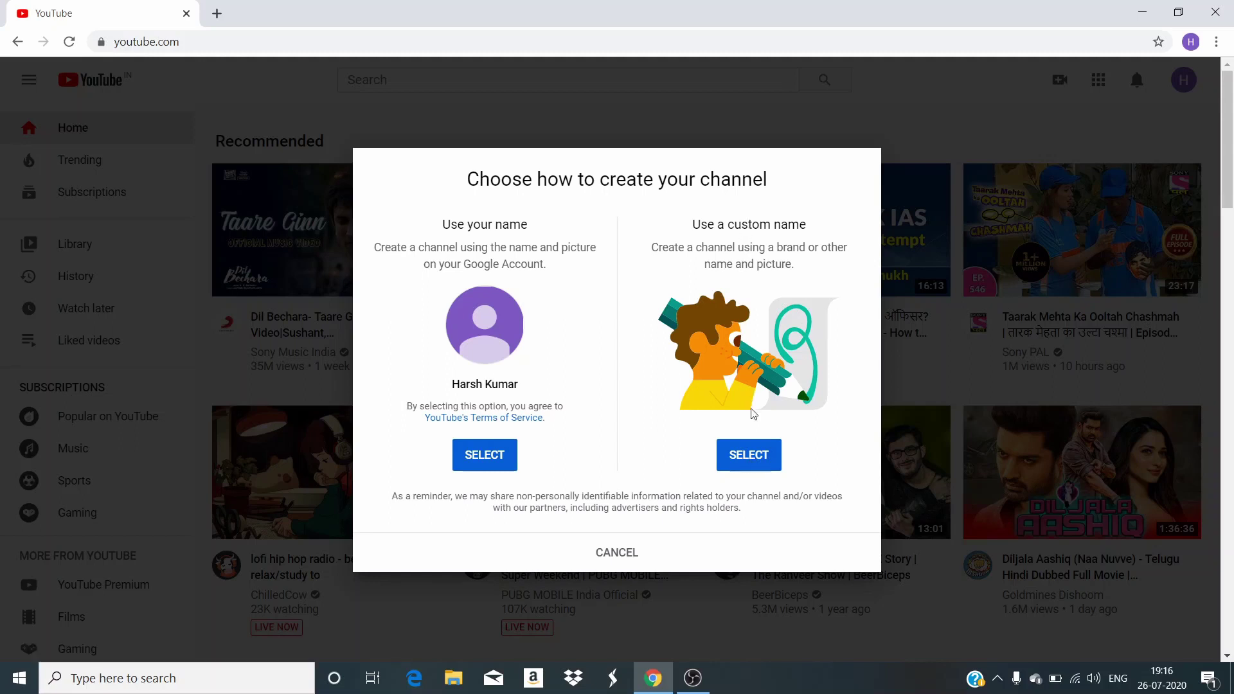
left_click(753, 461)
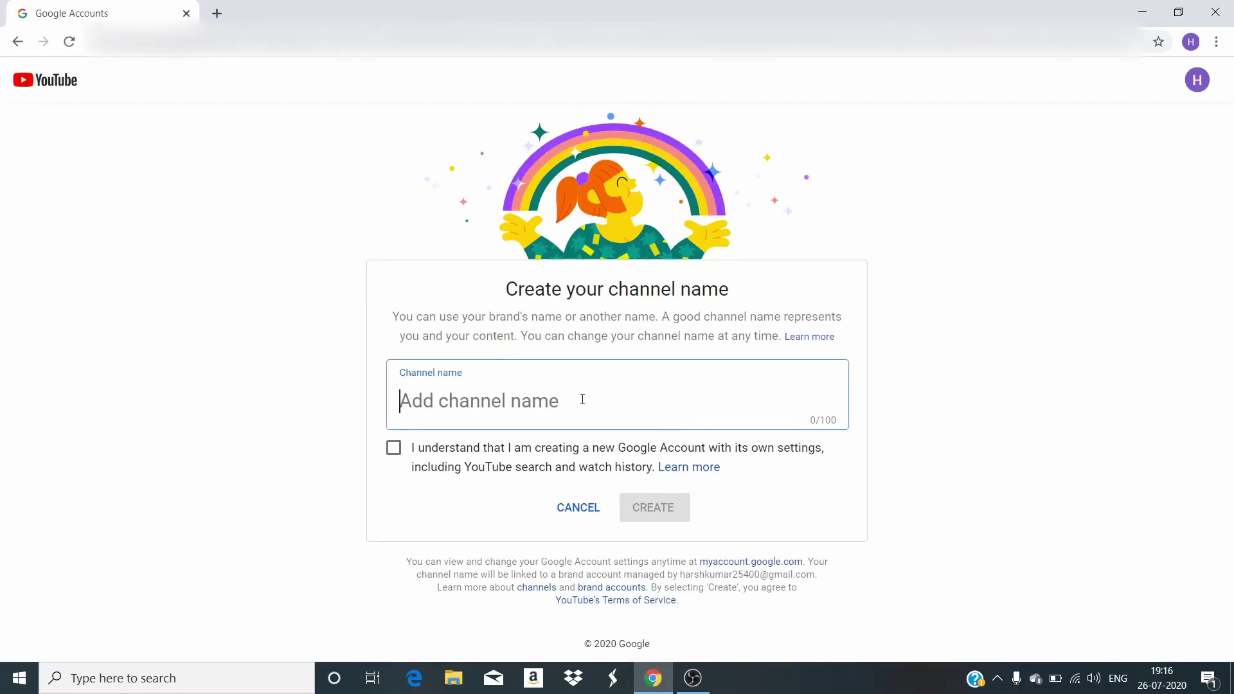
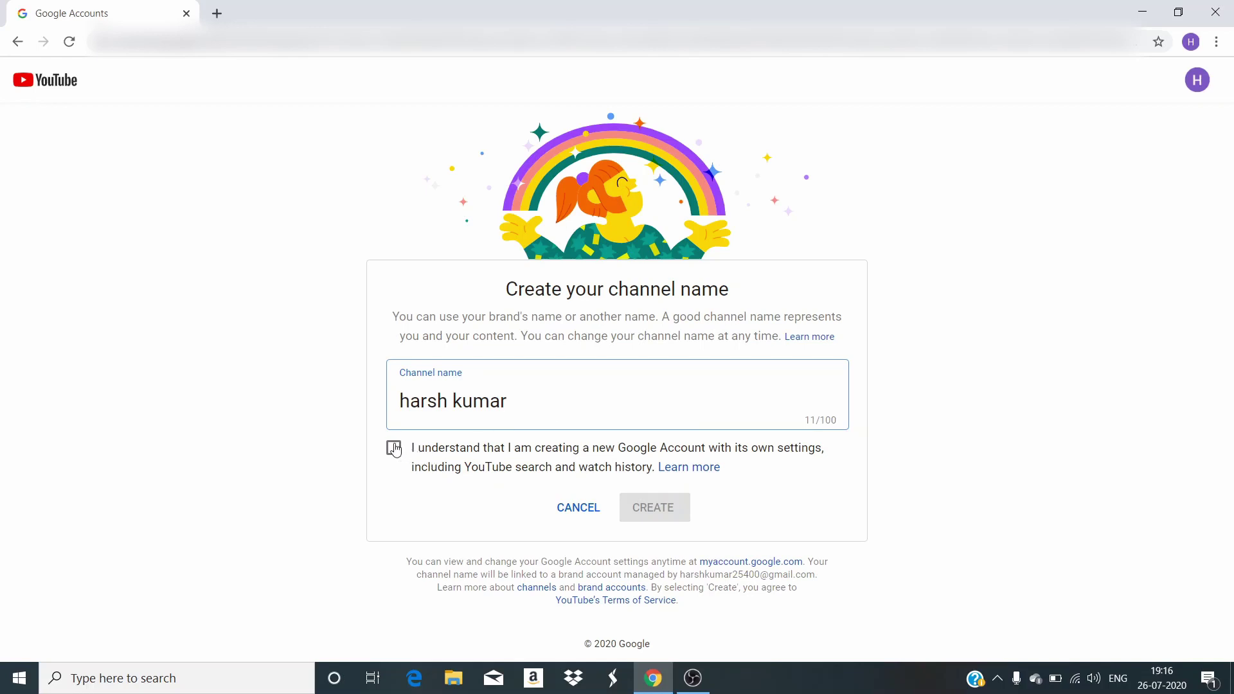
Enter the user's full name as the channel name, tick 'I understand', and click CREATE
left_click(394, 448)
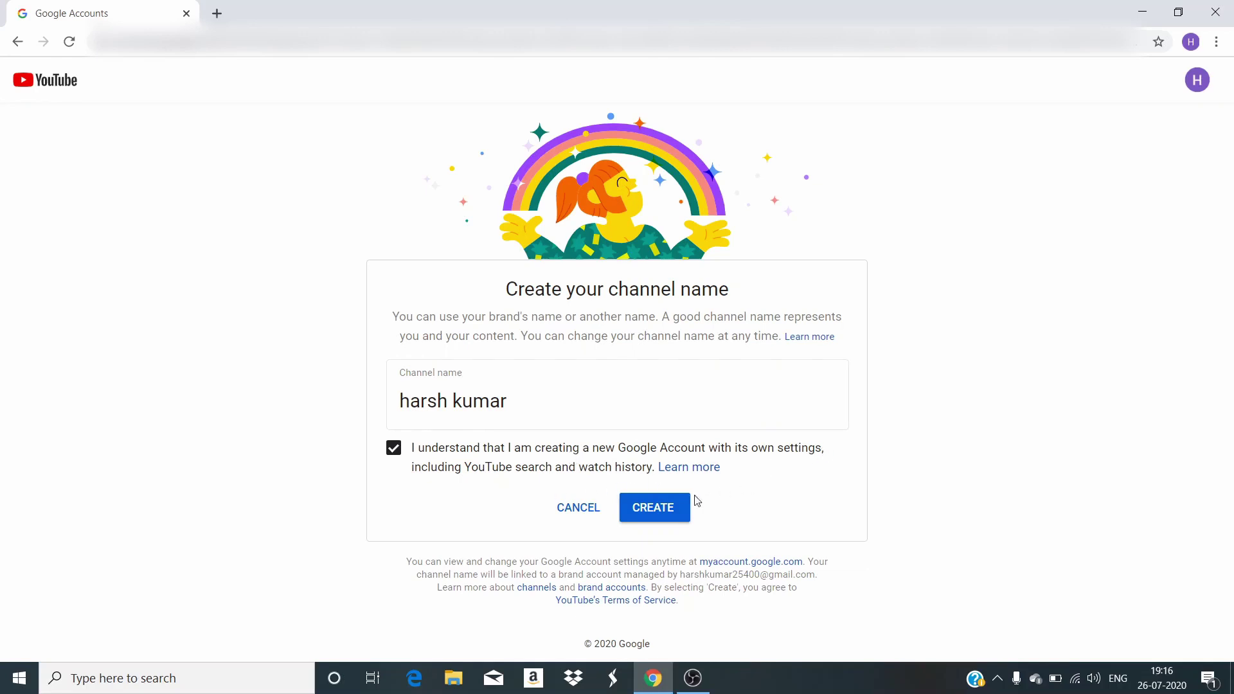
left_click(657, 508)
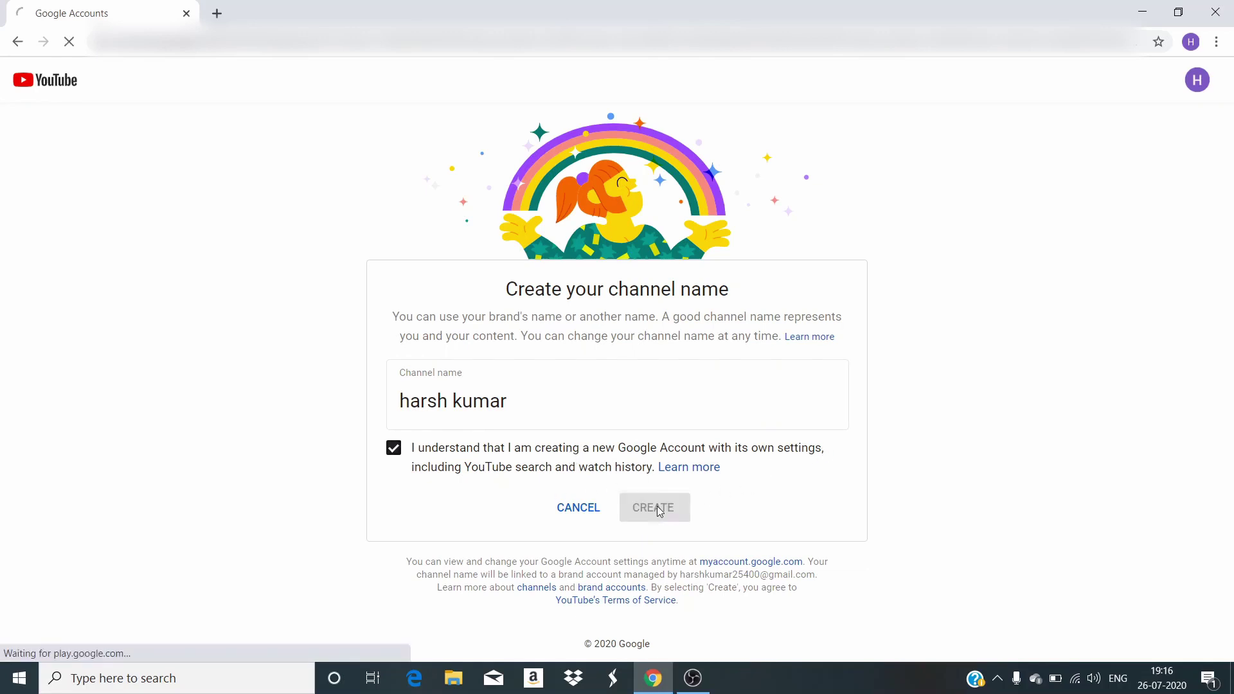
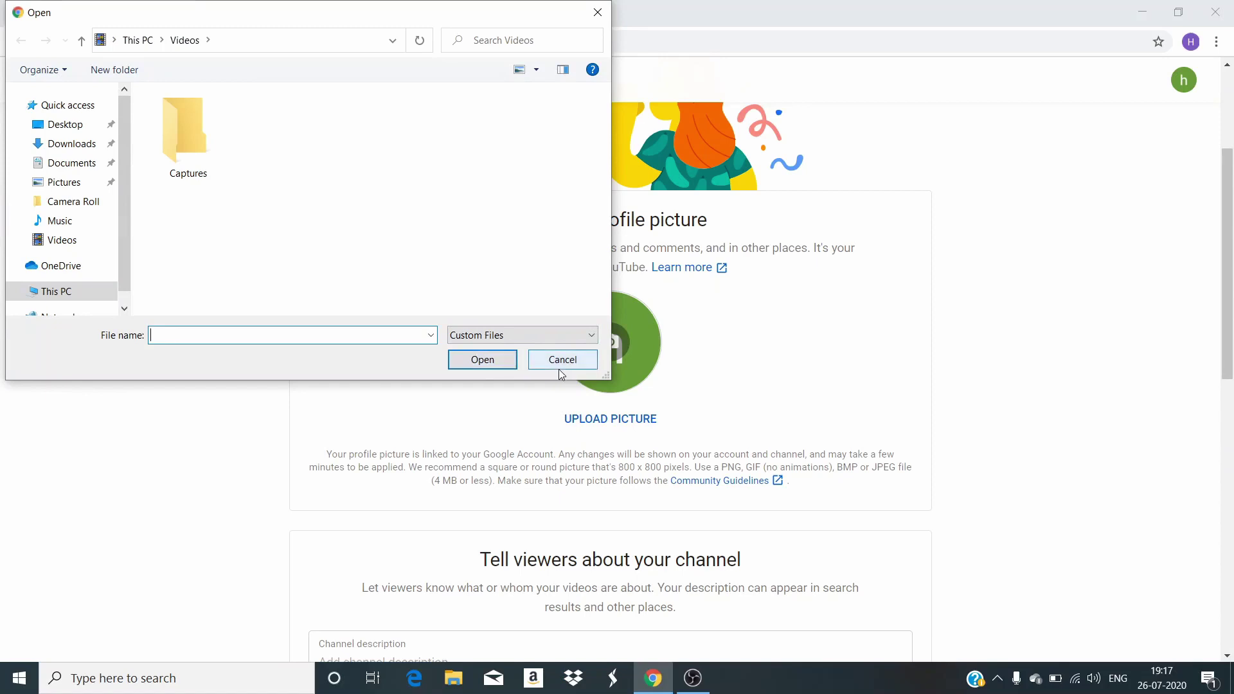
Cancel the profile picture picker, leave the description and links empty, and choose Set Up Later
left_click(560, 362)
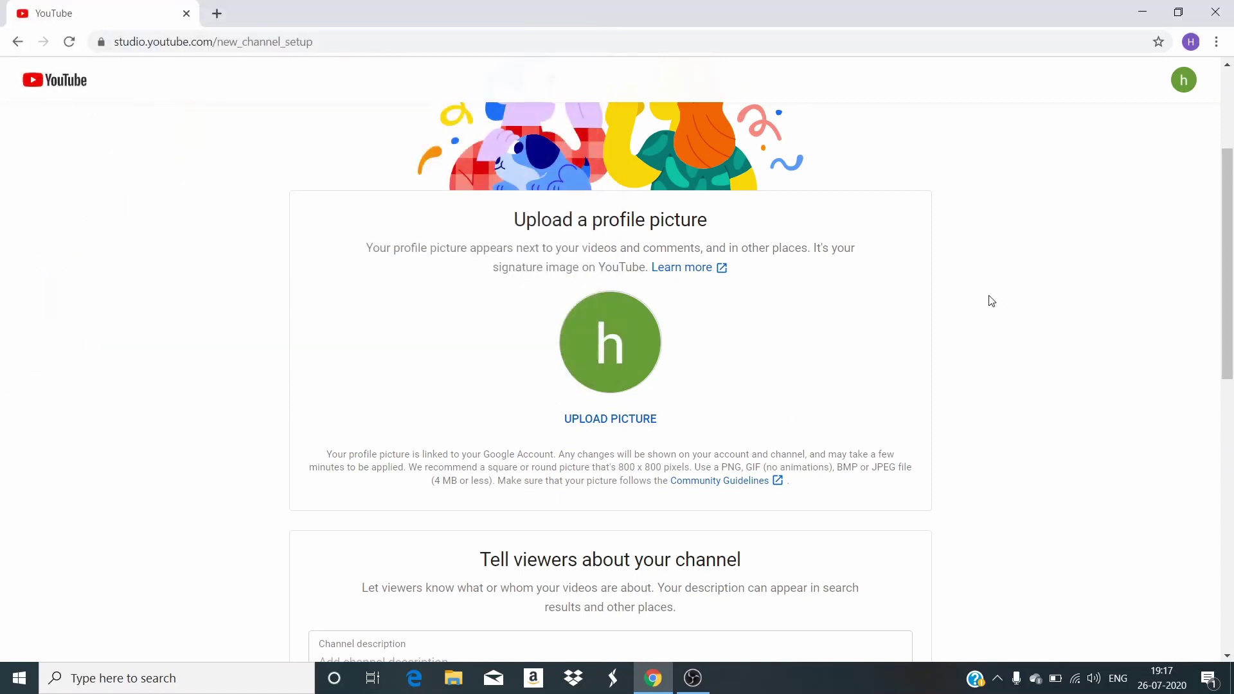
left_click_drag(1226, 311, 1228, 450)
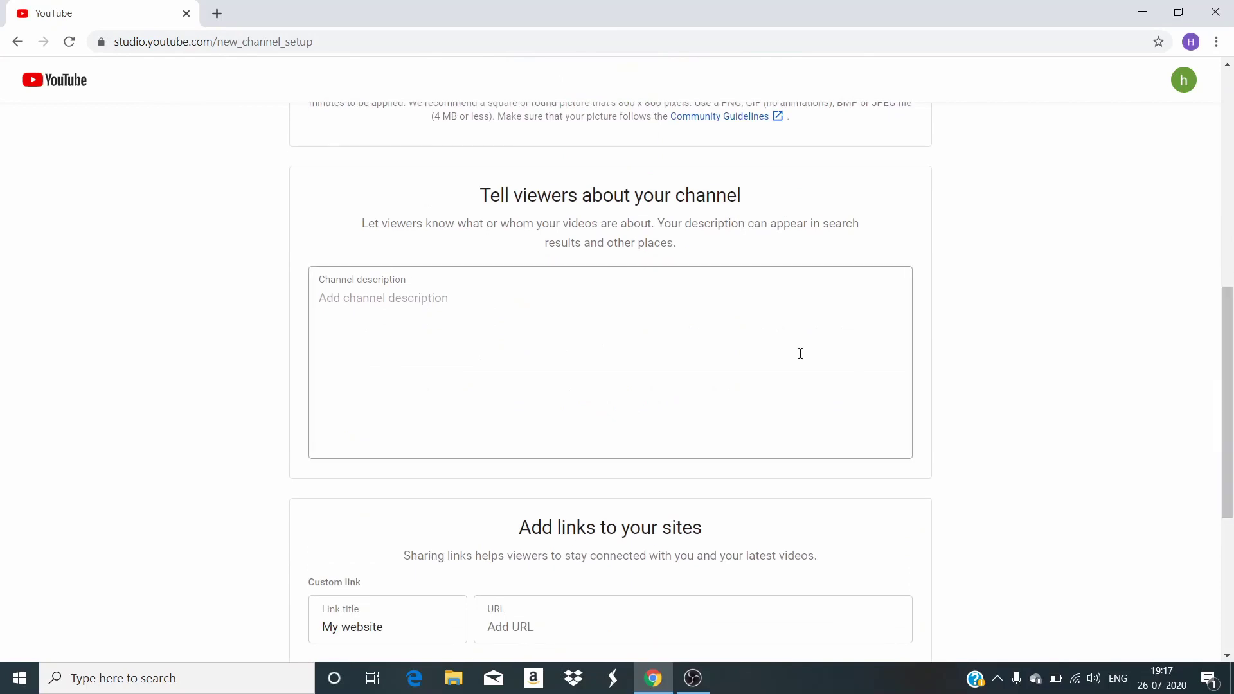
left_click(499, 300)
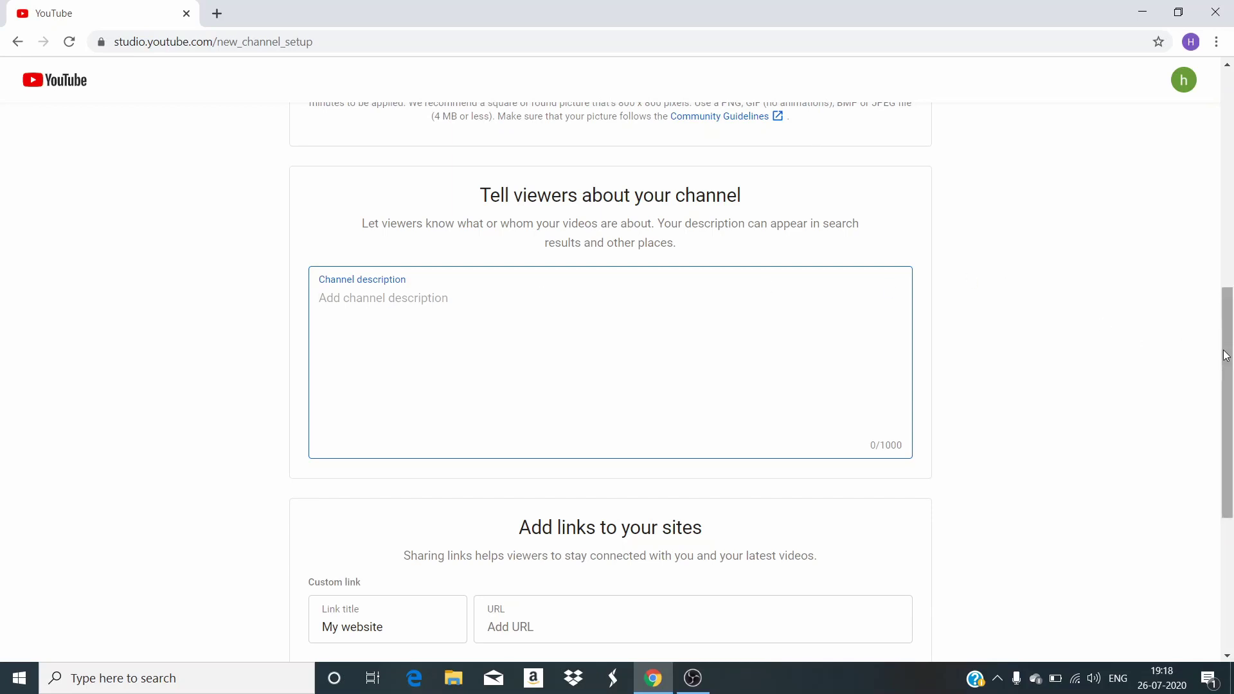
left_click_drag(1227, 355, 1230, 485)
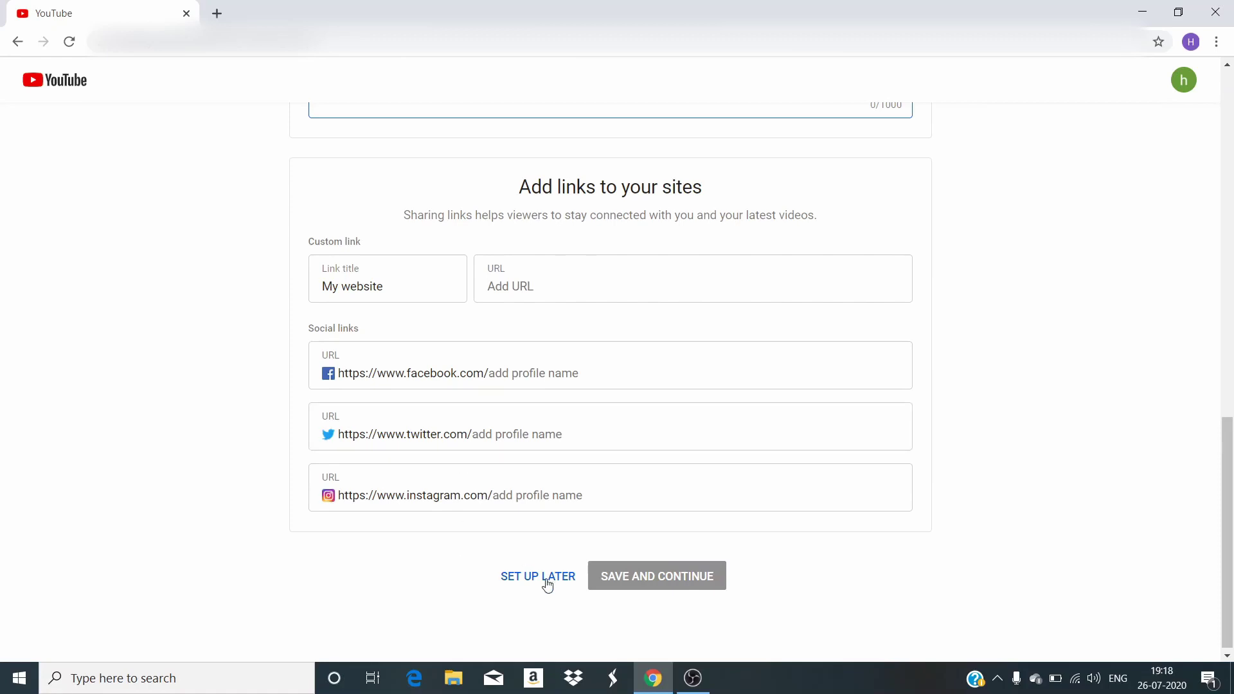
left_click(527, 582)
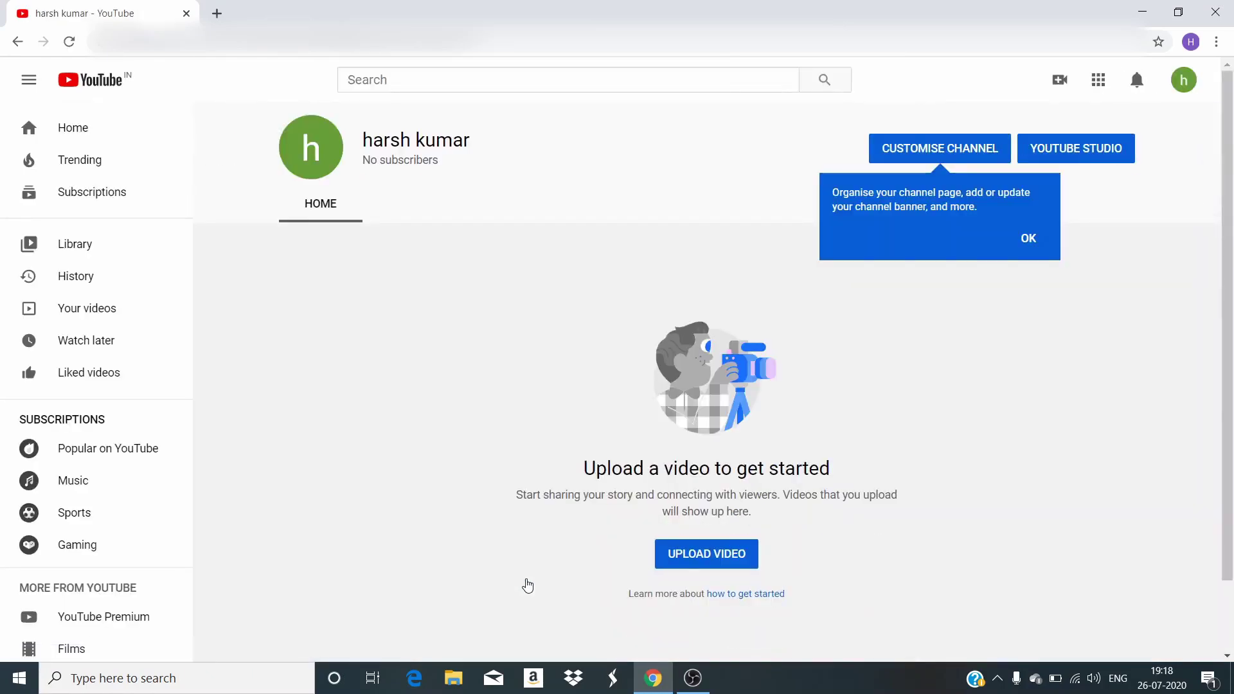
Dismiss the channel tip bubble and go to the Customise Channel page
left_click(1029, 242)
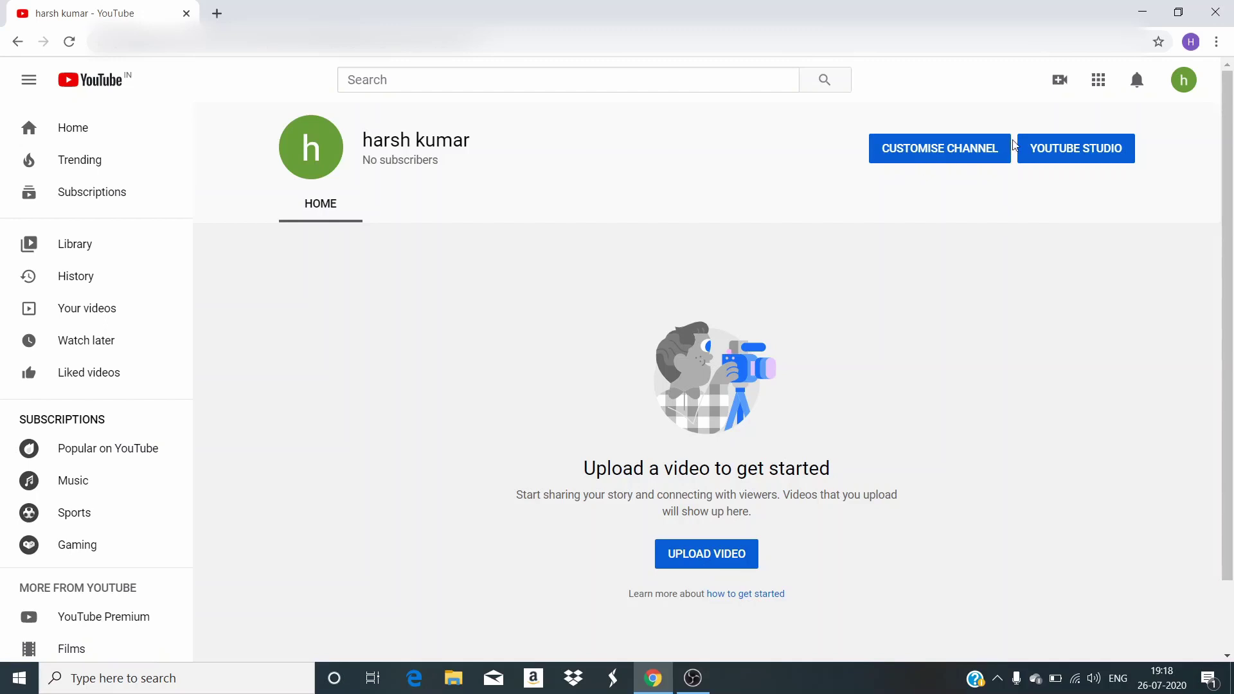
left_click(948, 159)
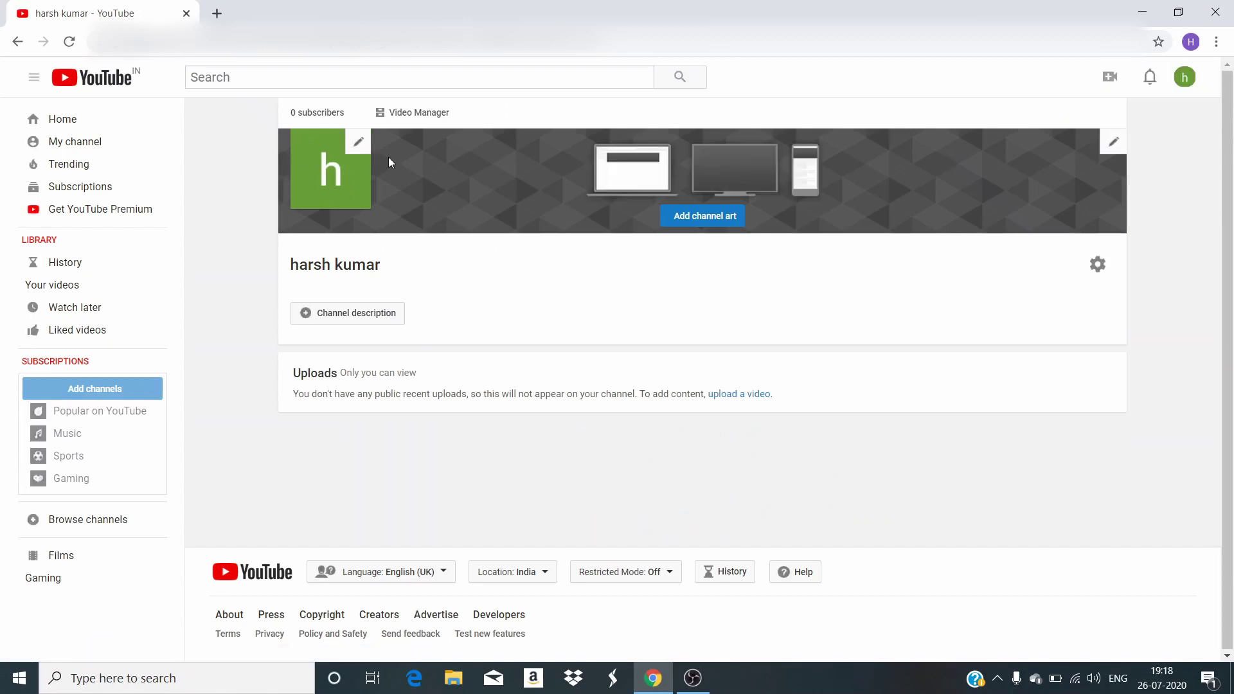
left_click(359, 144)
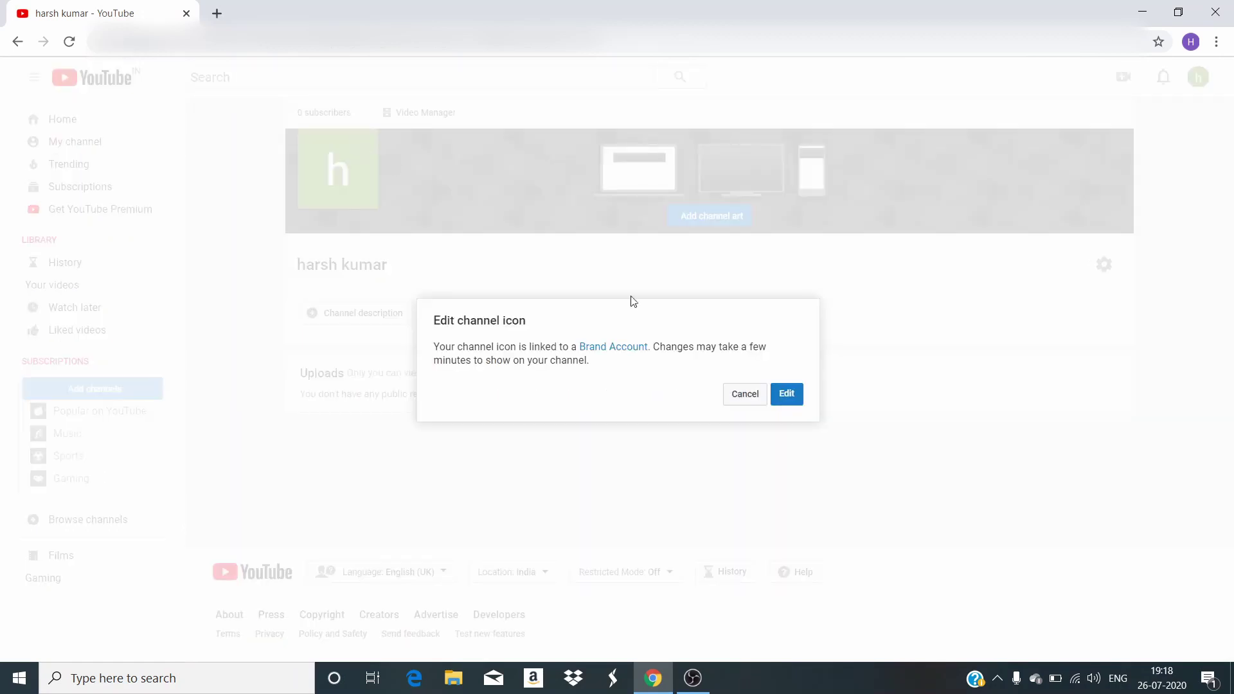
left_click(744, 394)
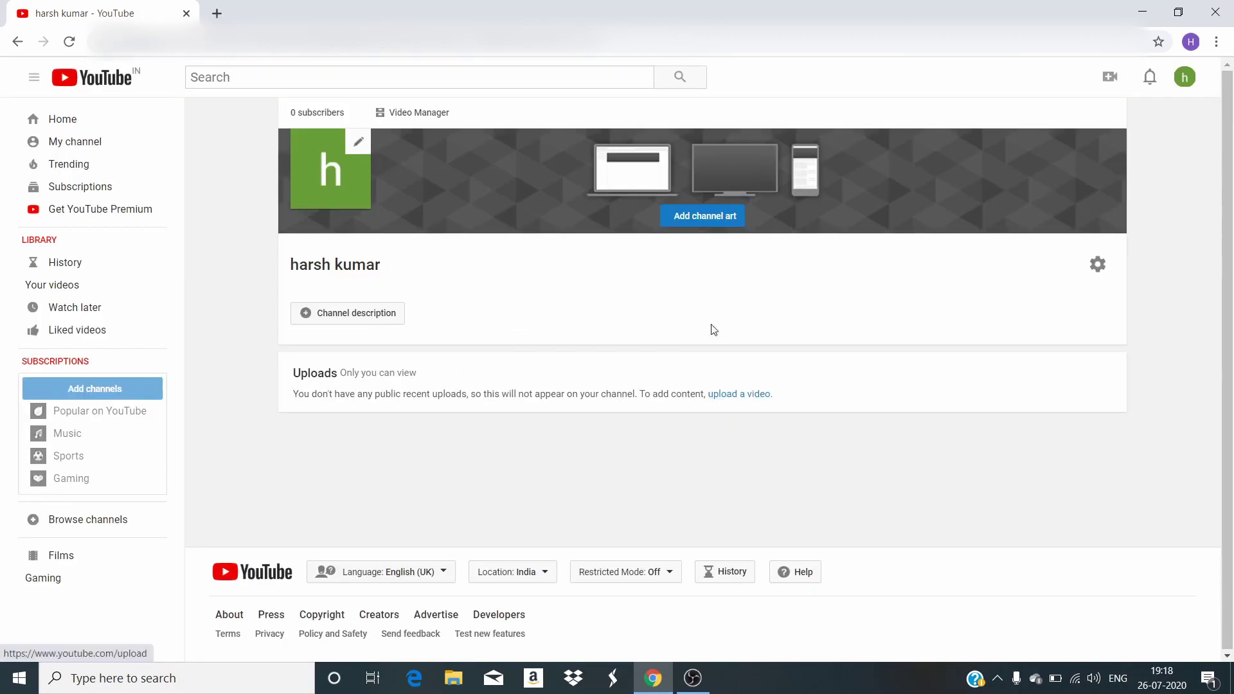
left_click(720, 219)
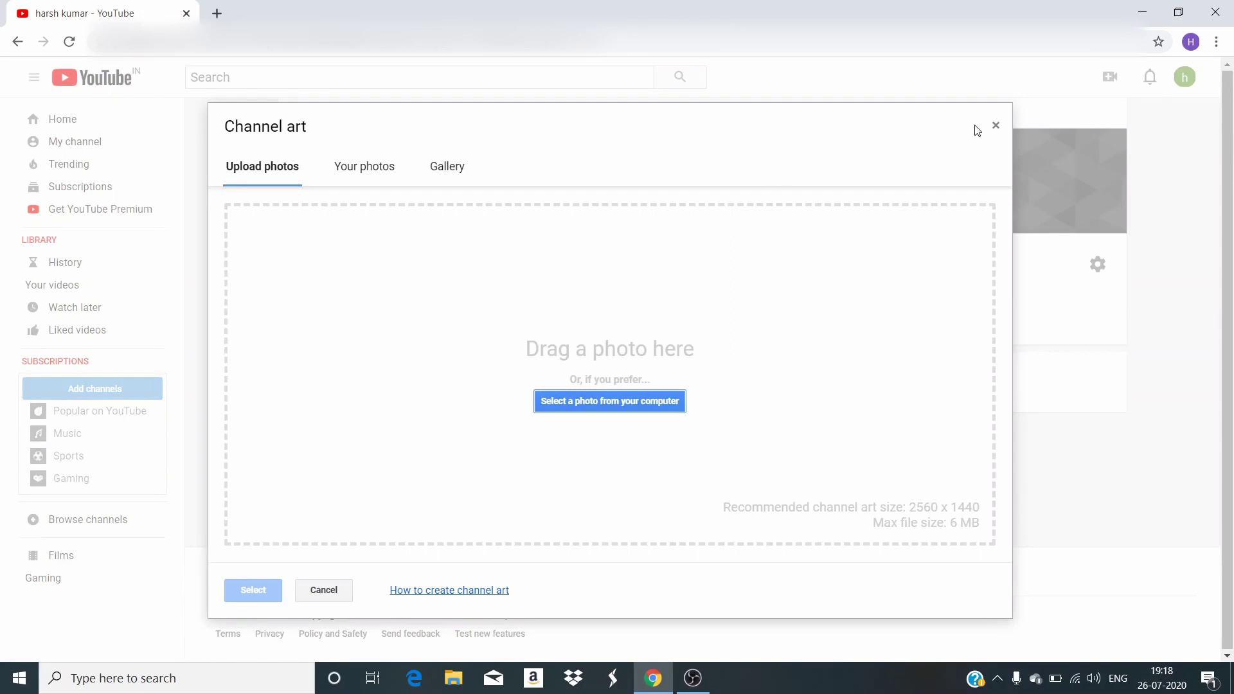
left_click(996, 126)
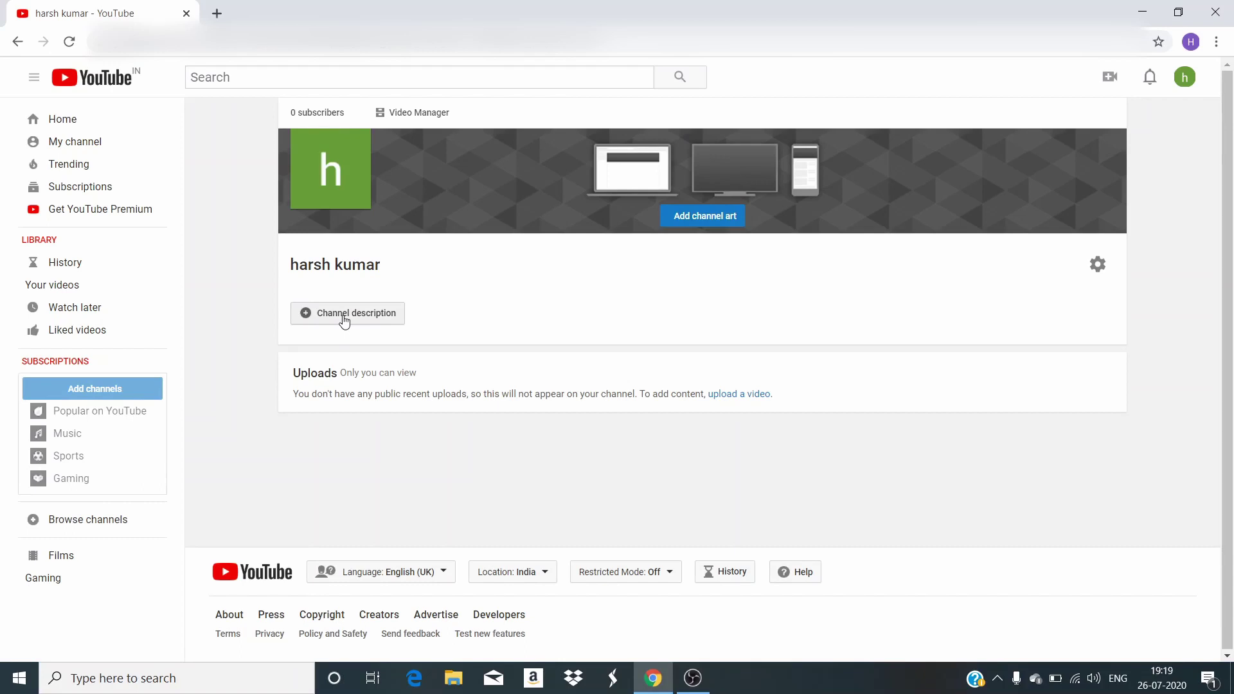
Cancel out of channel settings, toggle the navigation guide, and go to My channel
left_click(1098, 267)
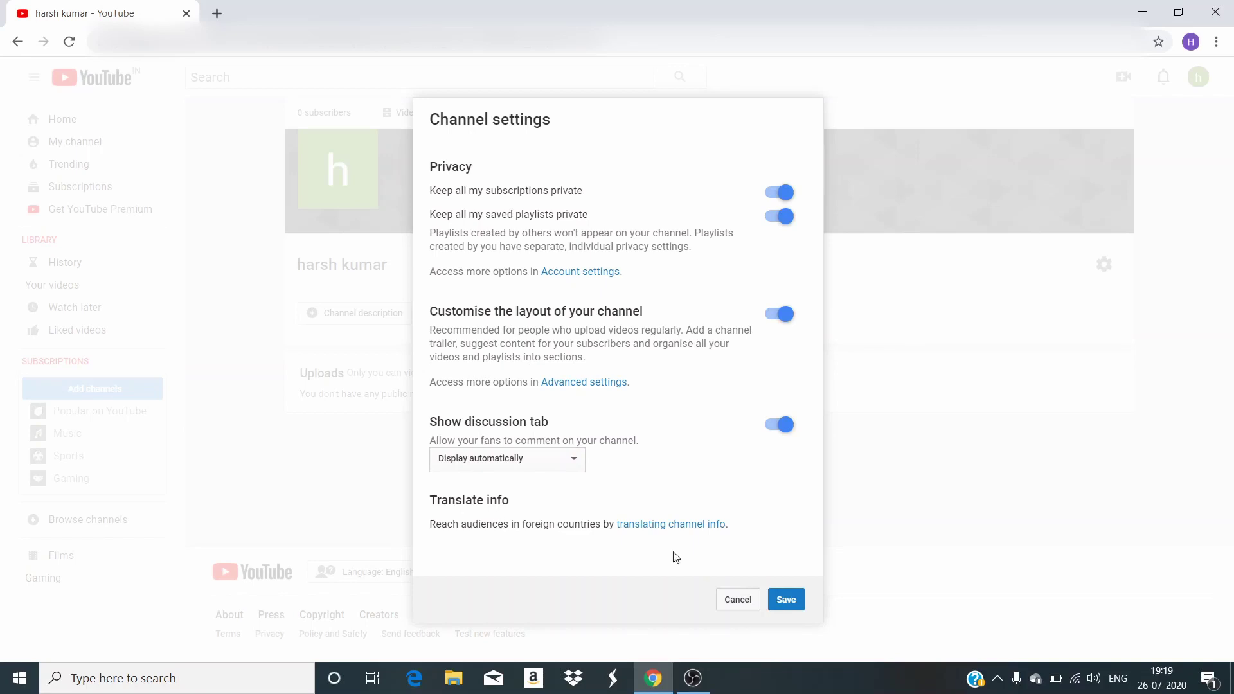
left_click(737, 599)
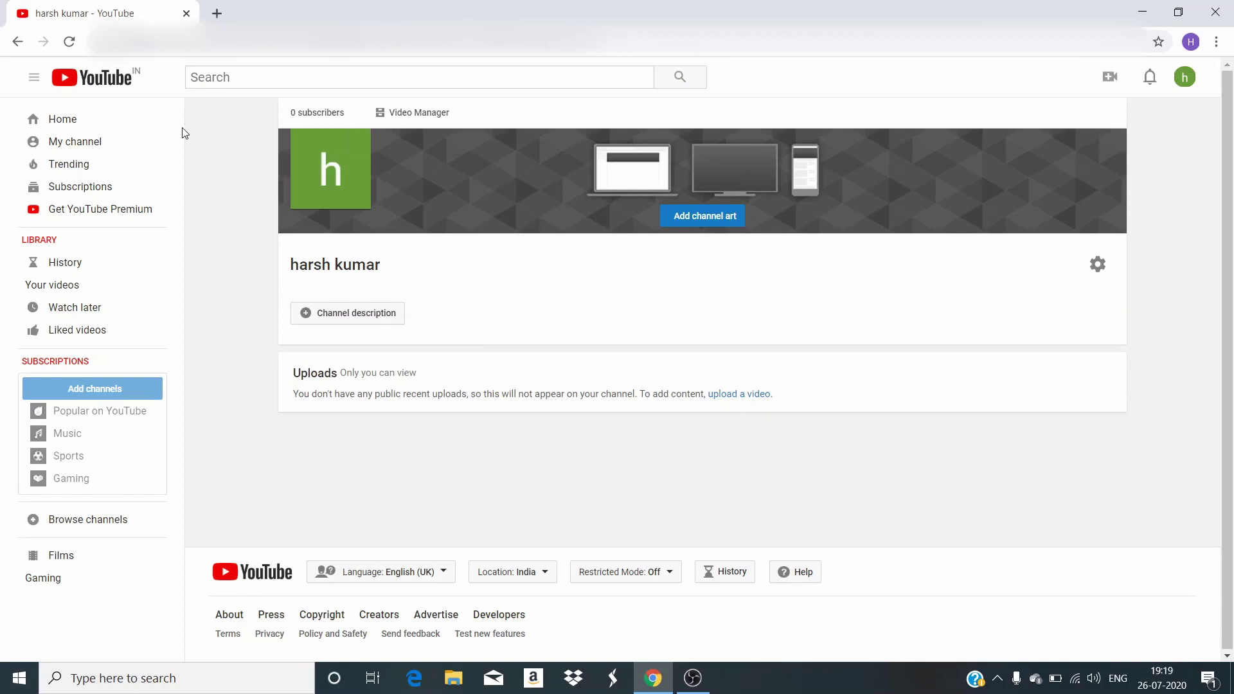
left_click(34, 80)
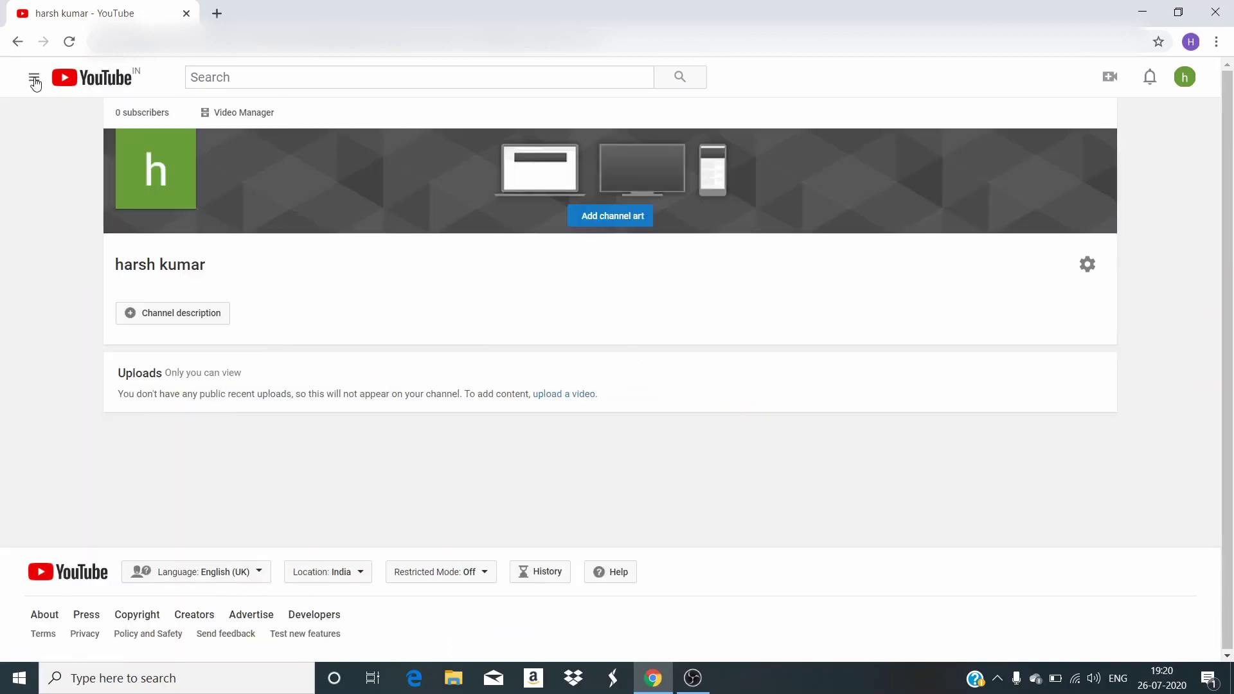
left_click(34, 80)
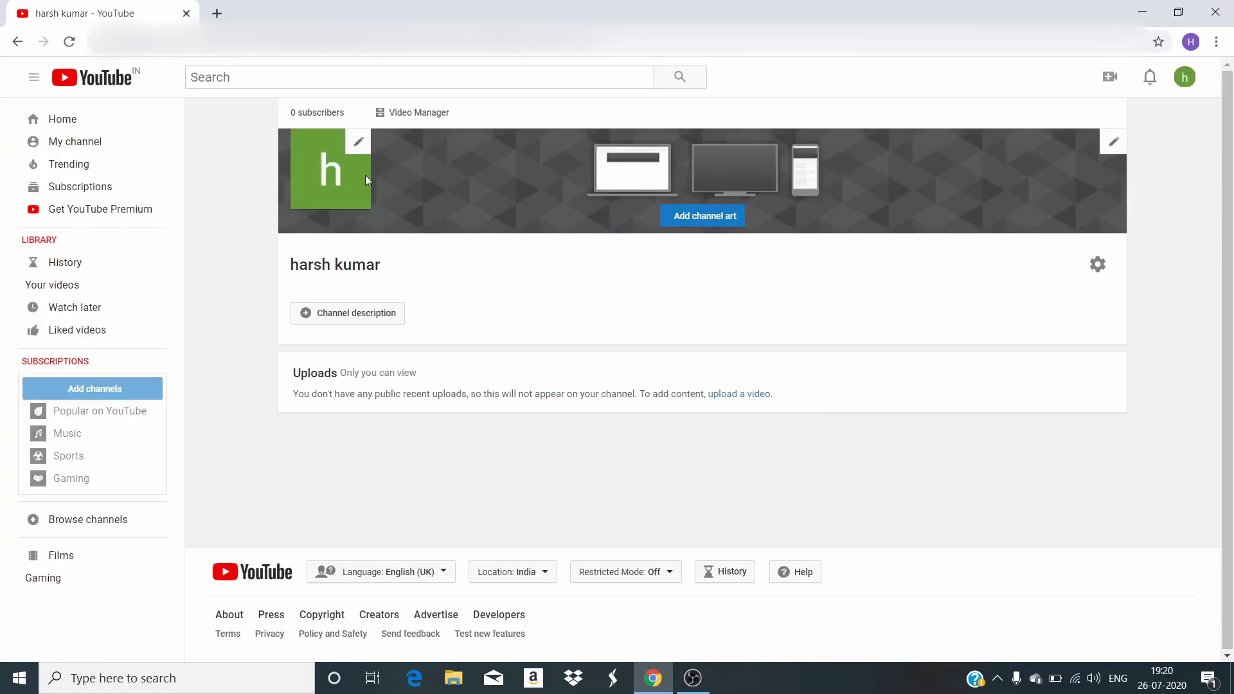
left_click(93, 148)
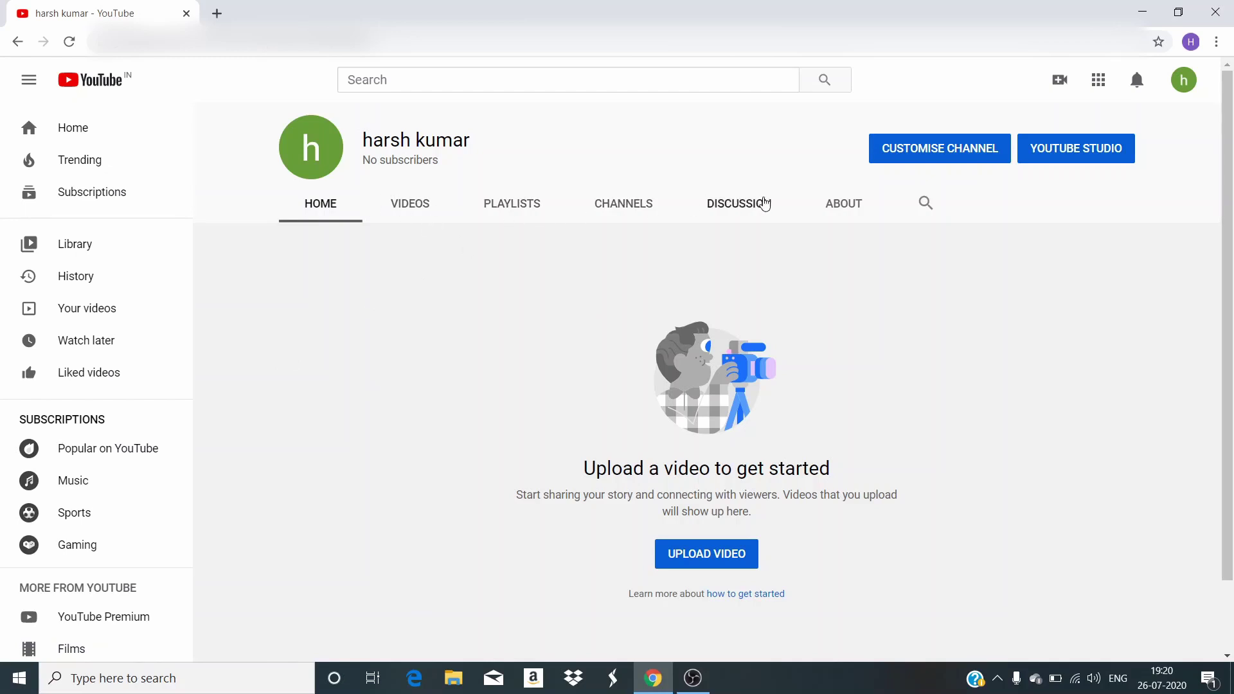
View the Videos, Playlists, Channels, Discussion, About and Home tabs, then switch to YouTube Studio
left_click(415, 219)
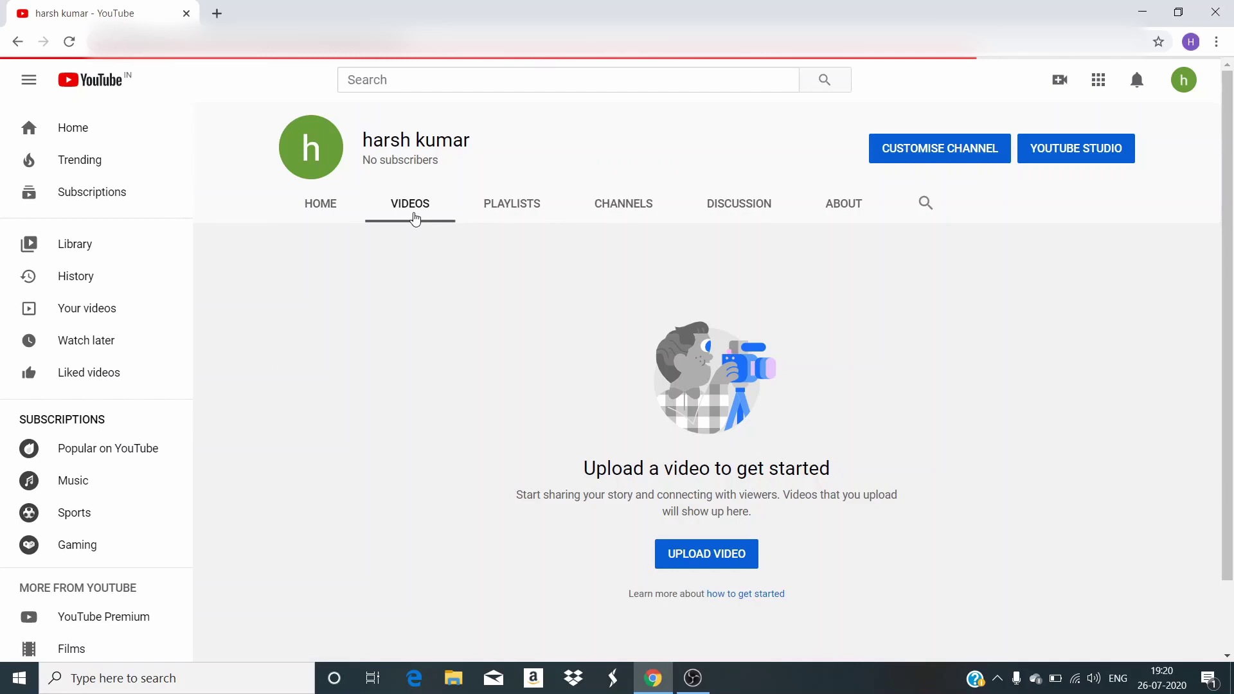
left_click(524, 209)
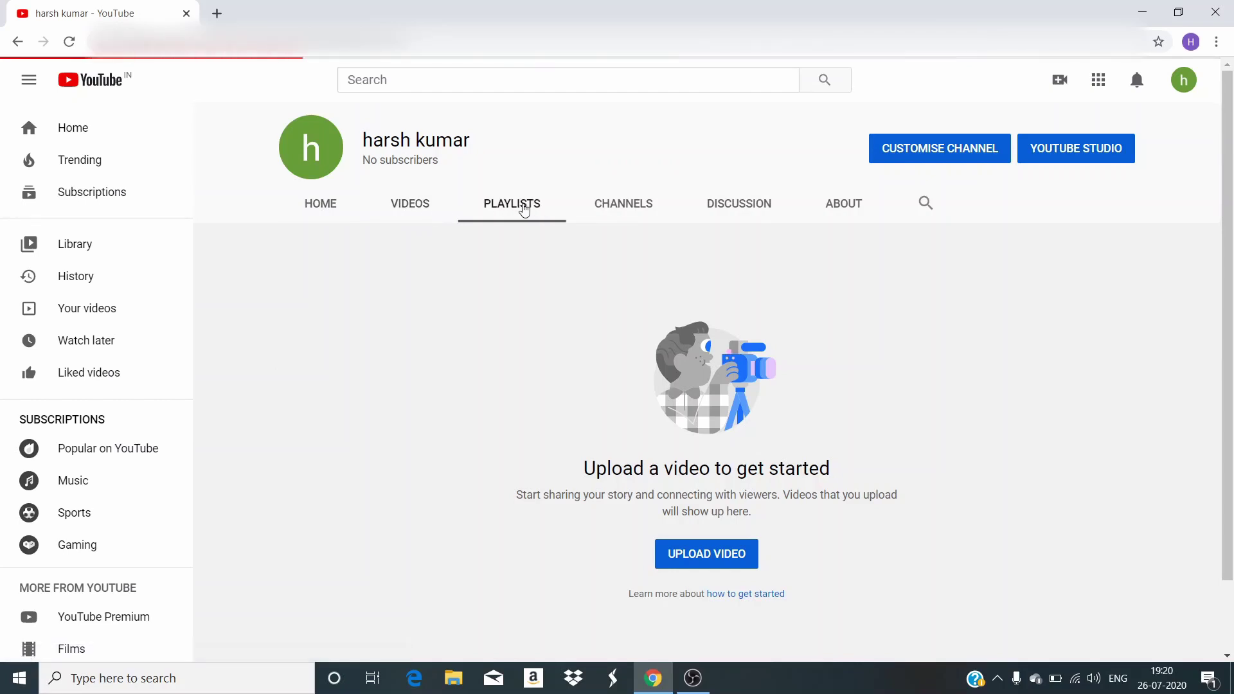
left_click(619, 211)
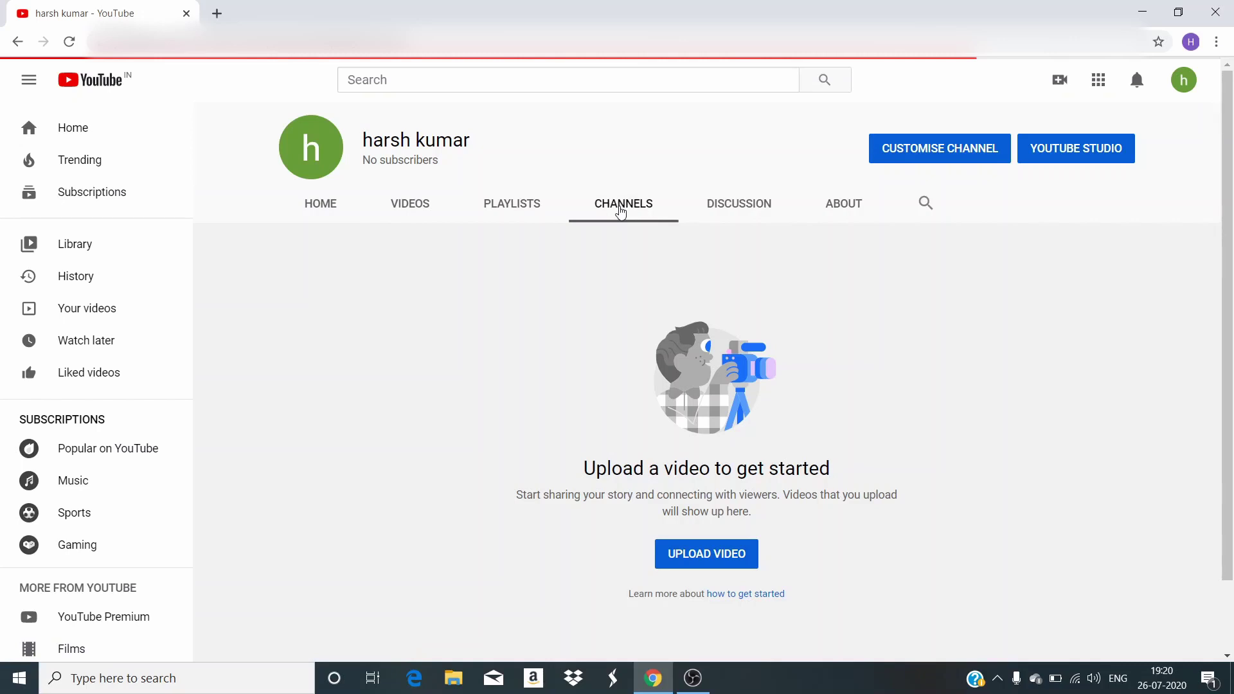
left_click(744, 211)
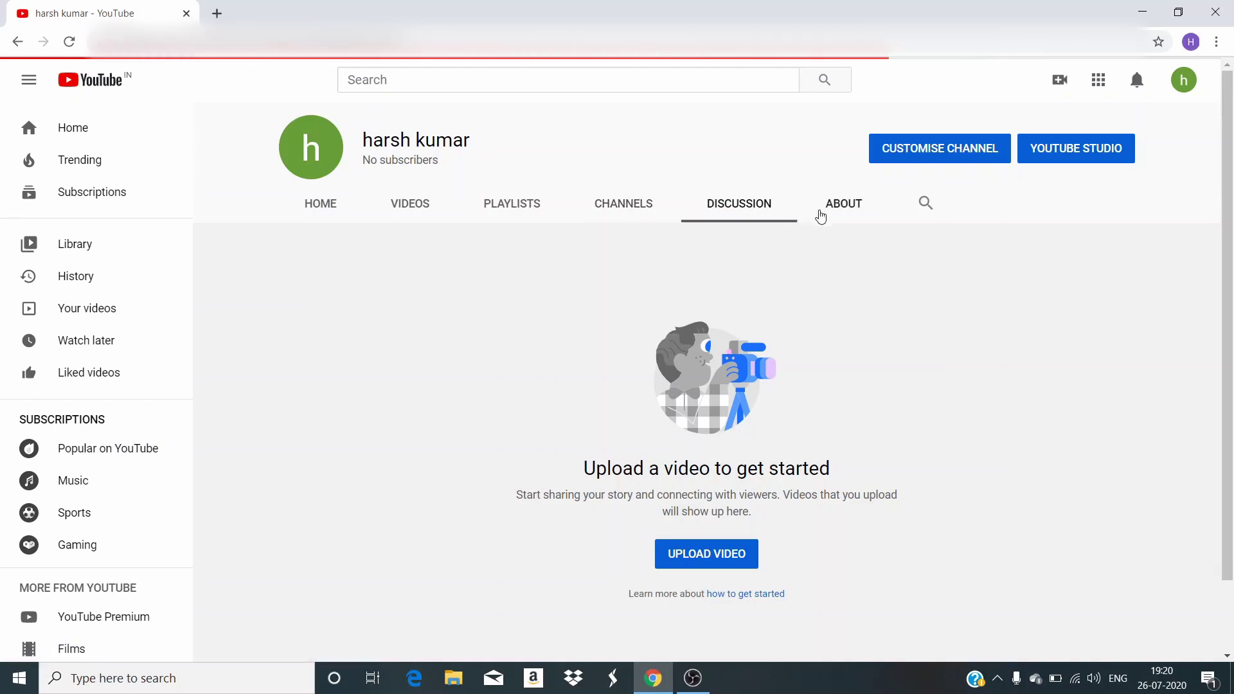
left_click(844, 212)
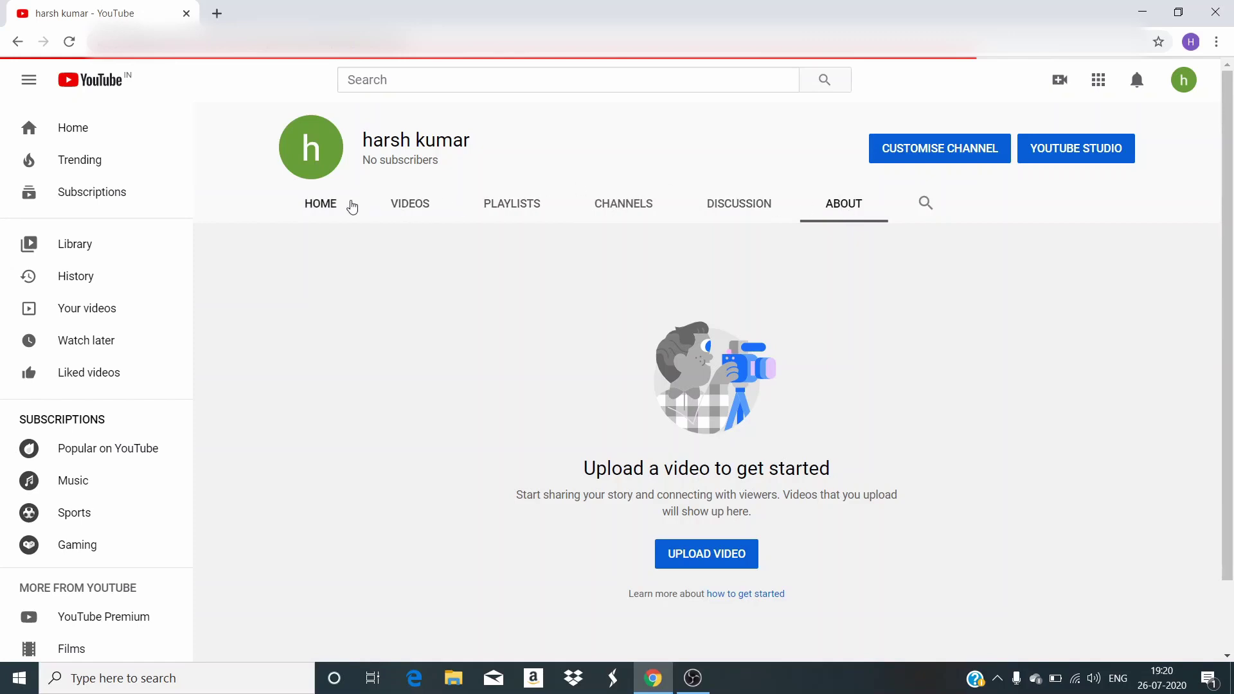
left_click(329, 205)
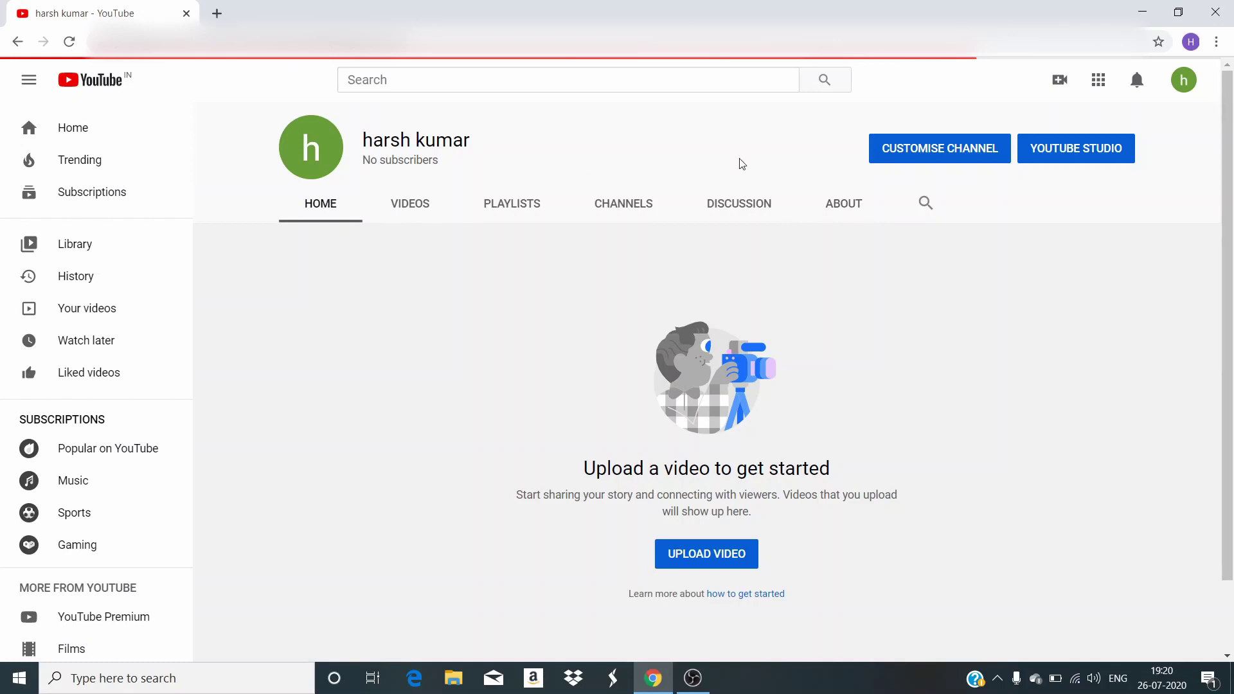
left_click(1091, 154)
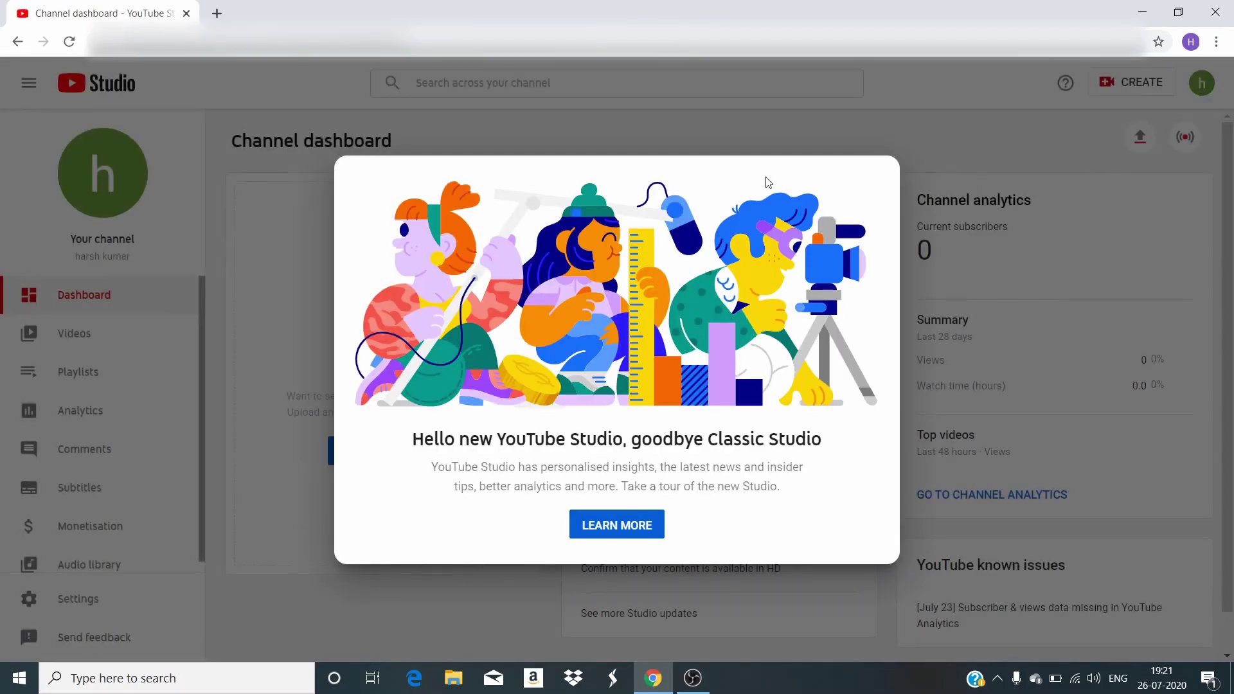
Choose Learn More on the welcome popup, then close the intro video tab
left_click(628, 526)
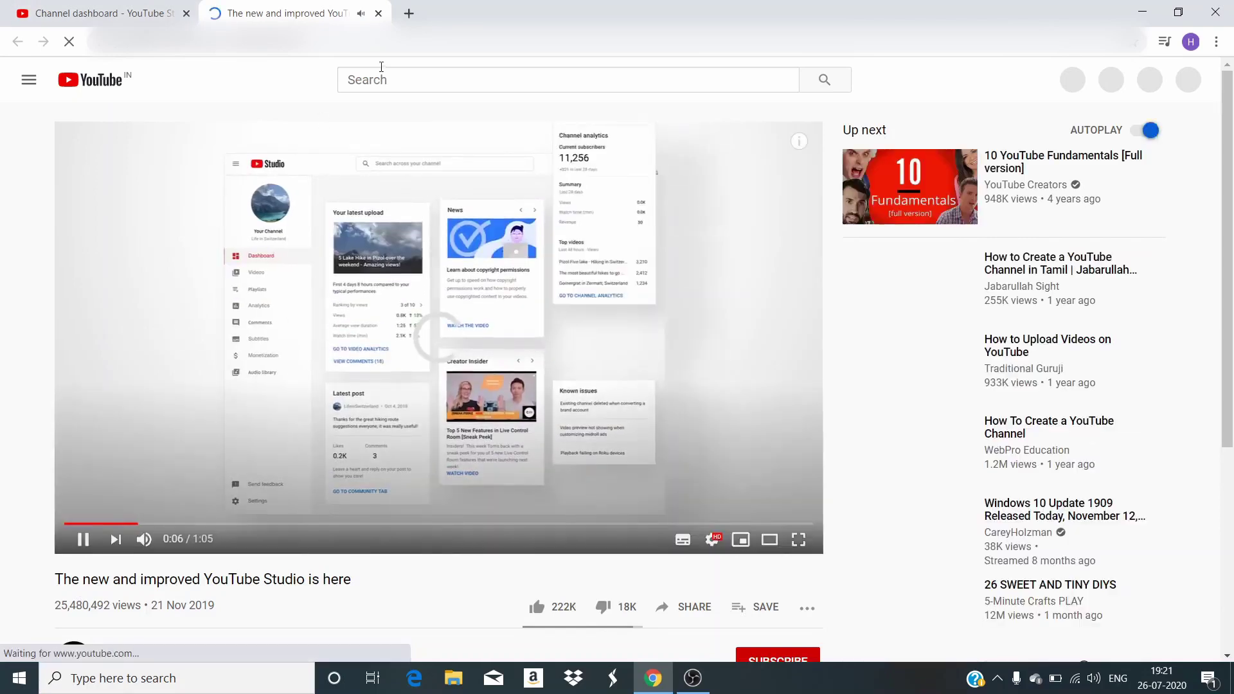
left_click(380, 14)
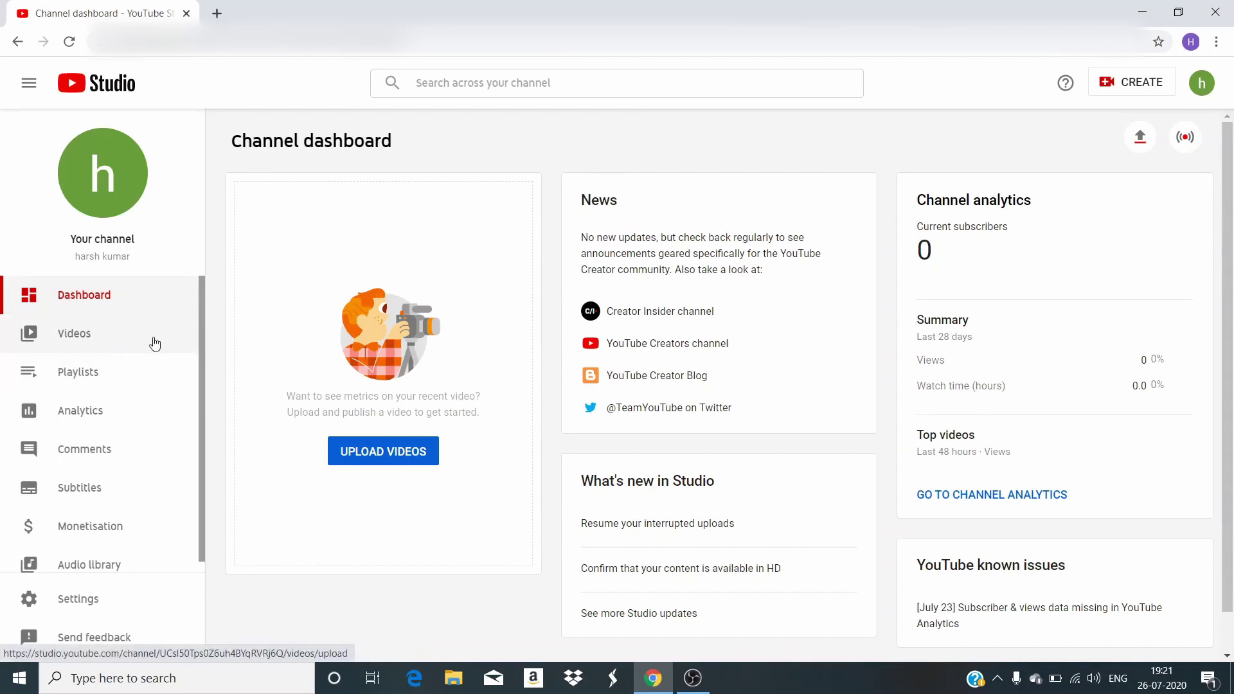
left_click_drag(201, 333, 206, 363)
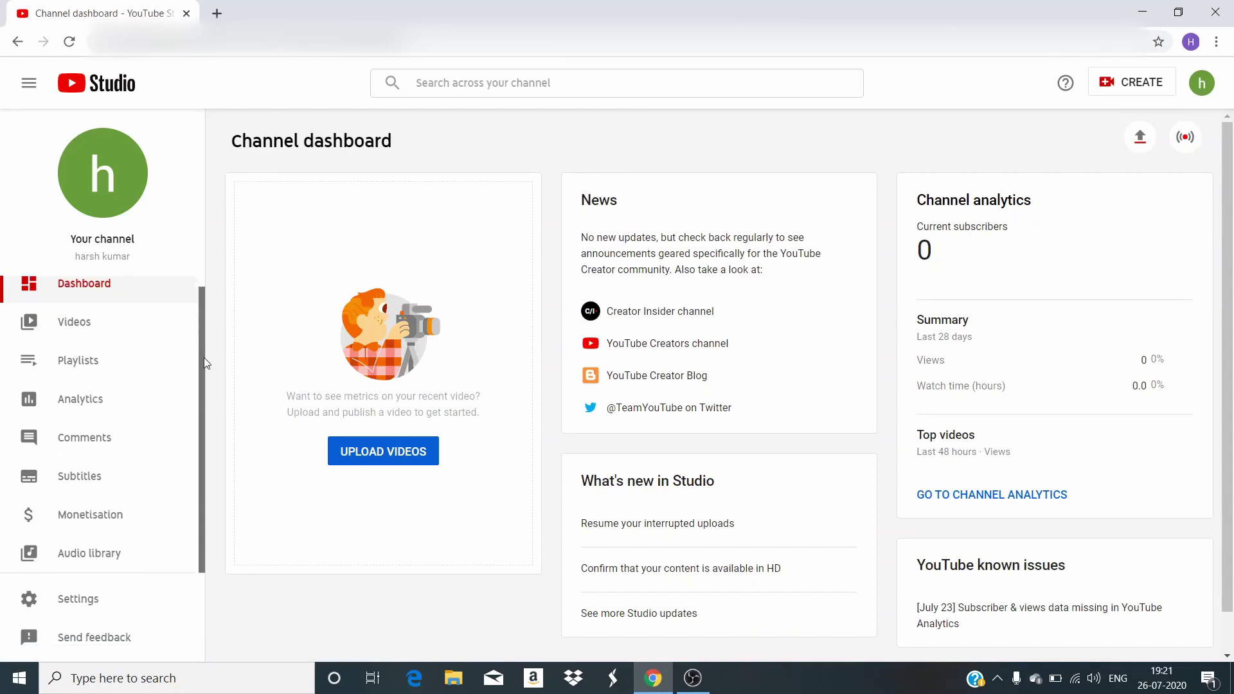
View the Videos and Playlists pages, then switch back to the Studio tab
left_click(83, 328)
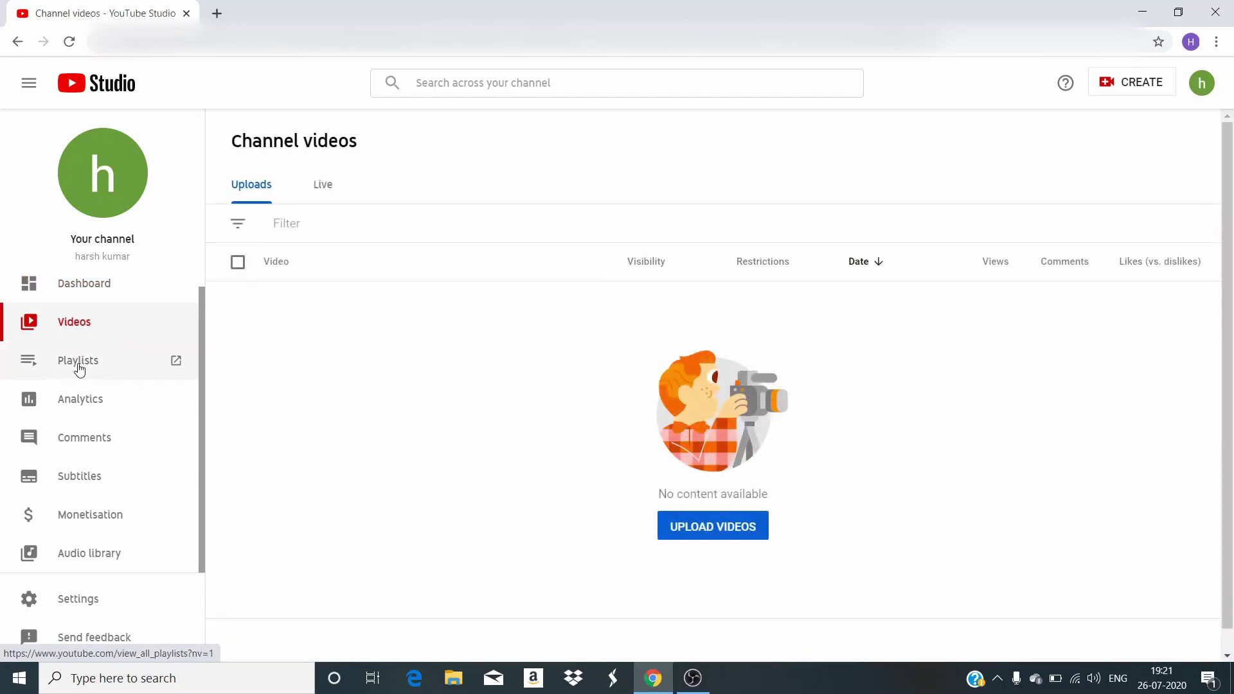
left_click(79, 368)
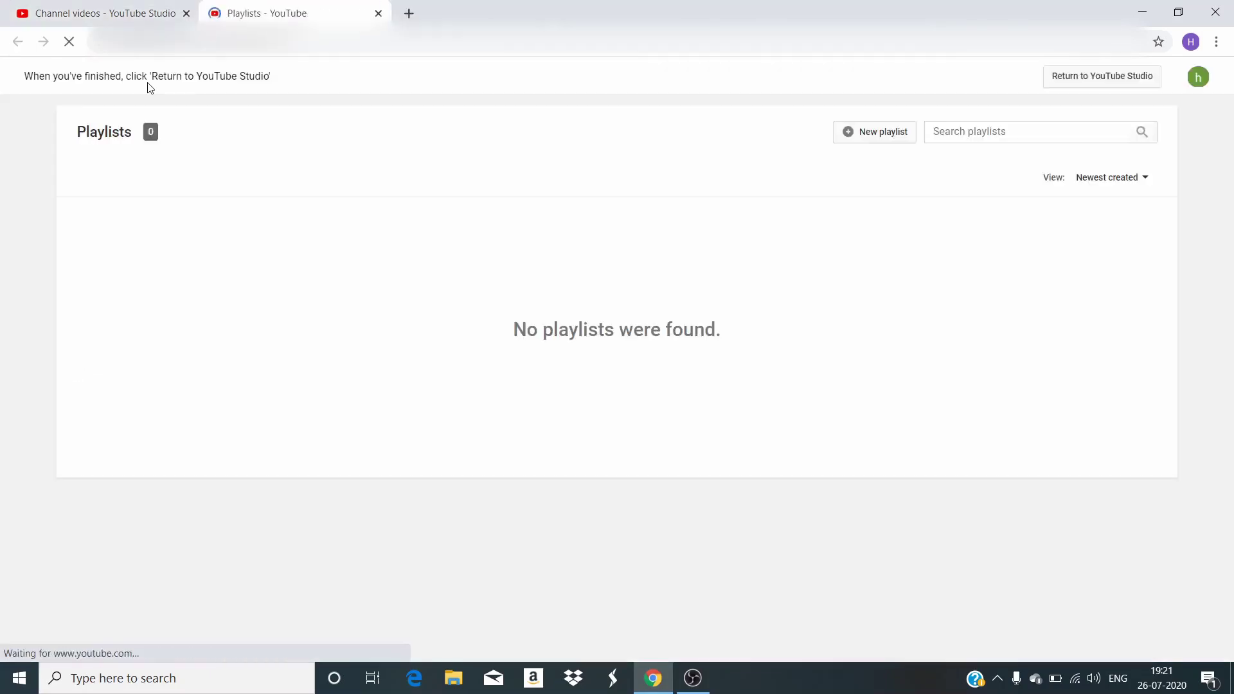
left_click(118, 13)
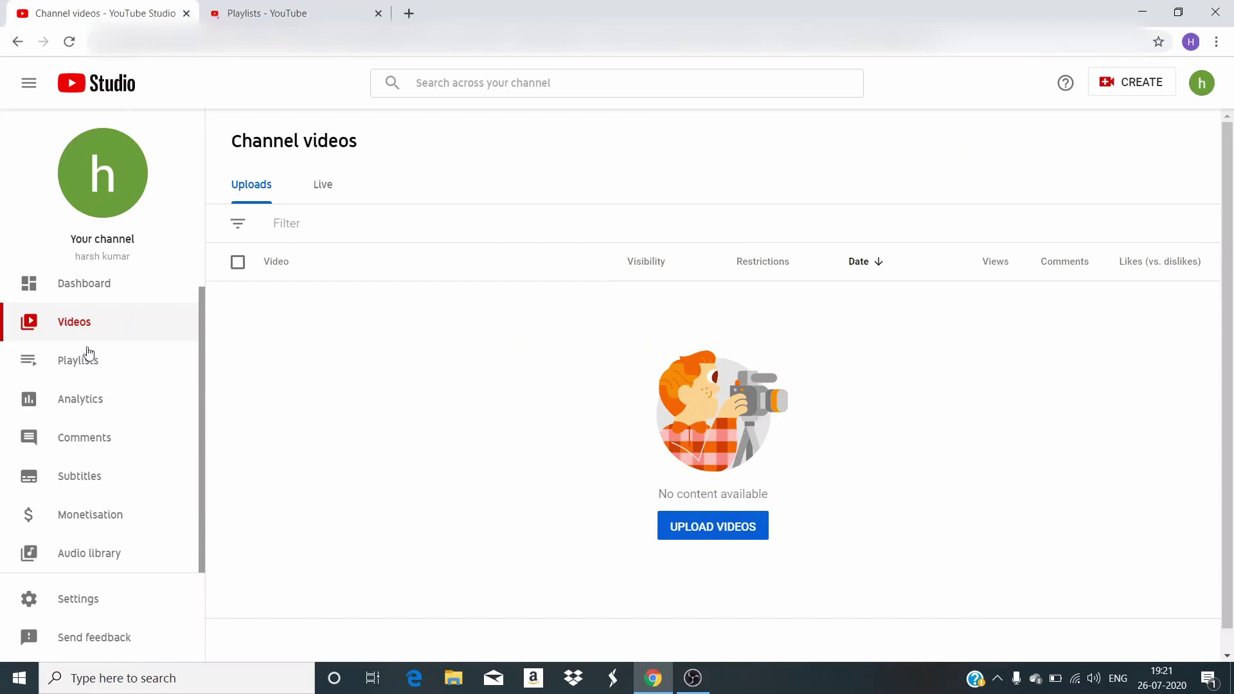
Visit Analytics, Comments, Subtitles and Monetisation, then return to the Dashboard
left_click(76, 402)
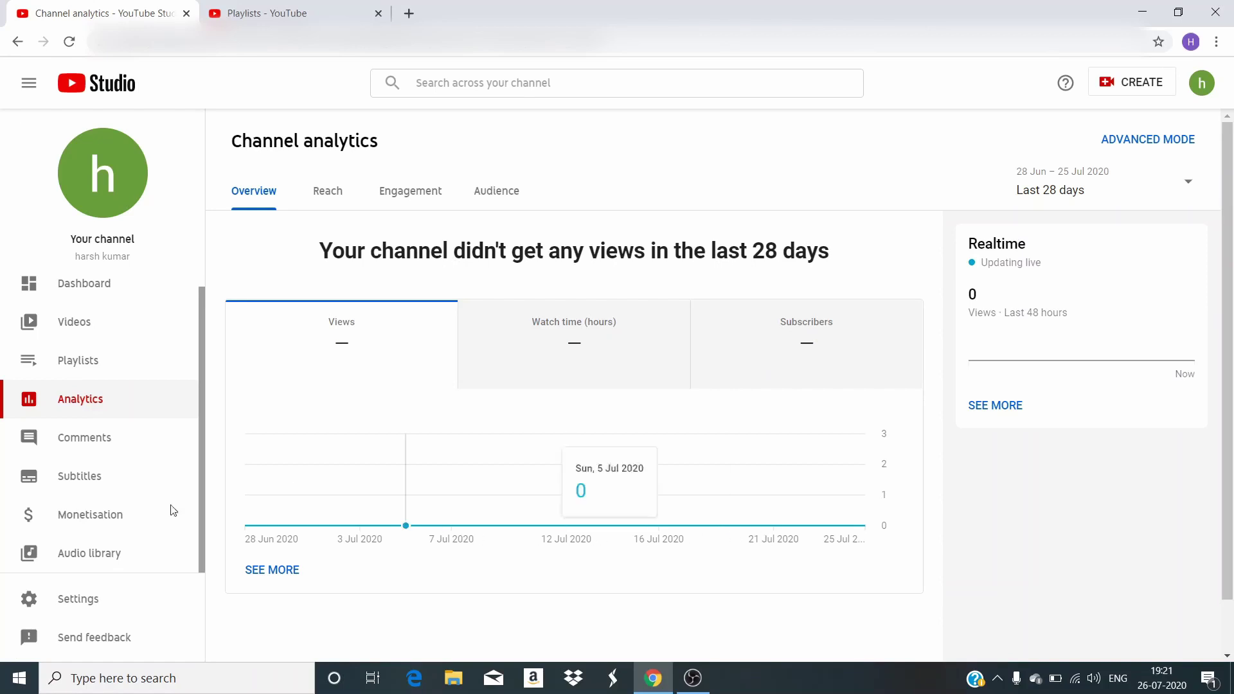
left_click(105, 448)
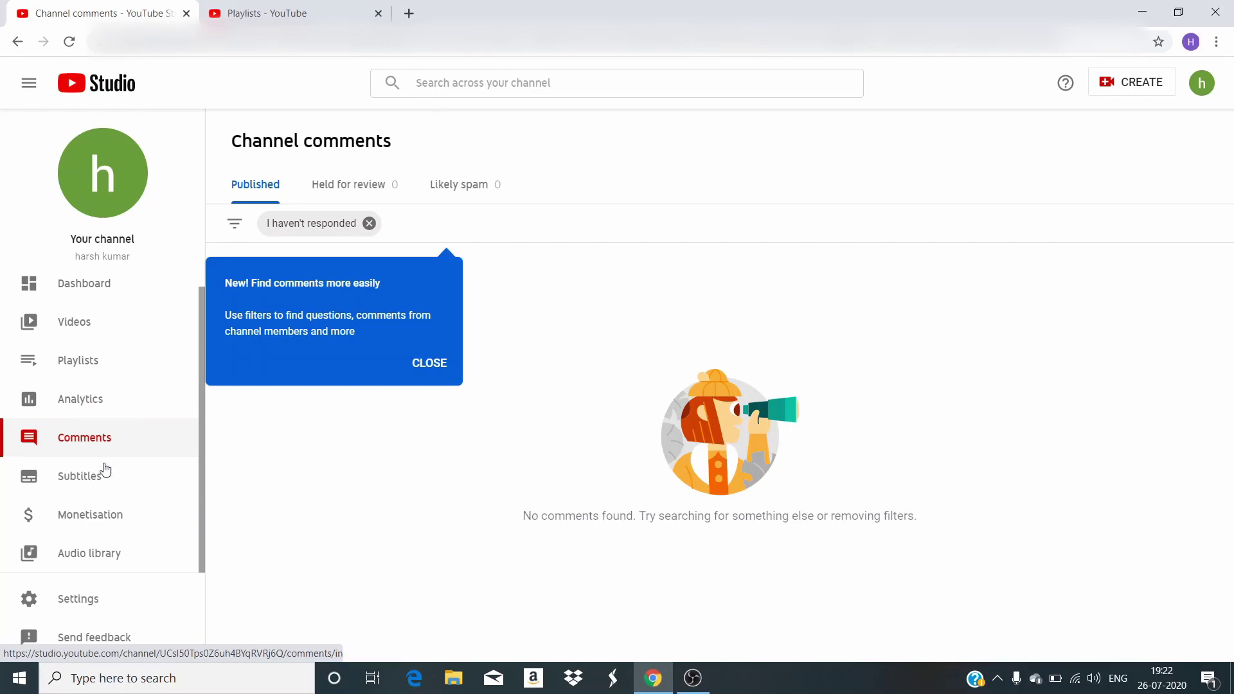
left_click(430, 364)
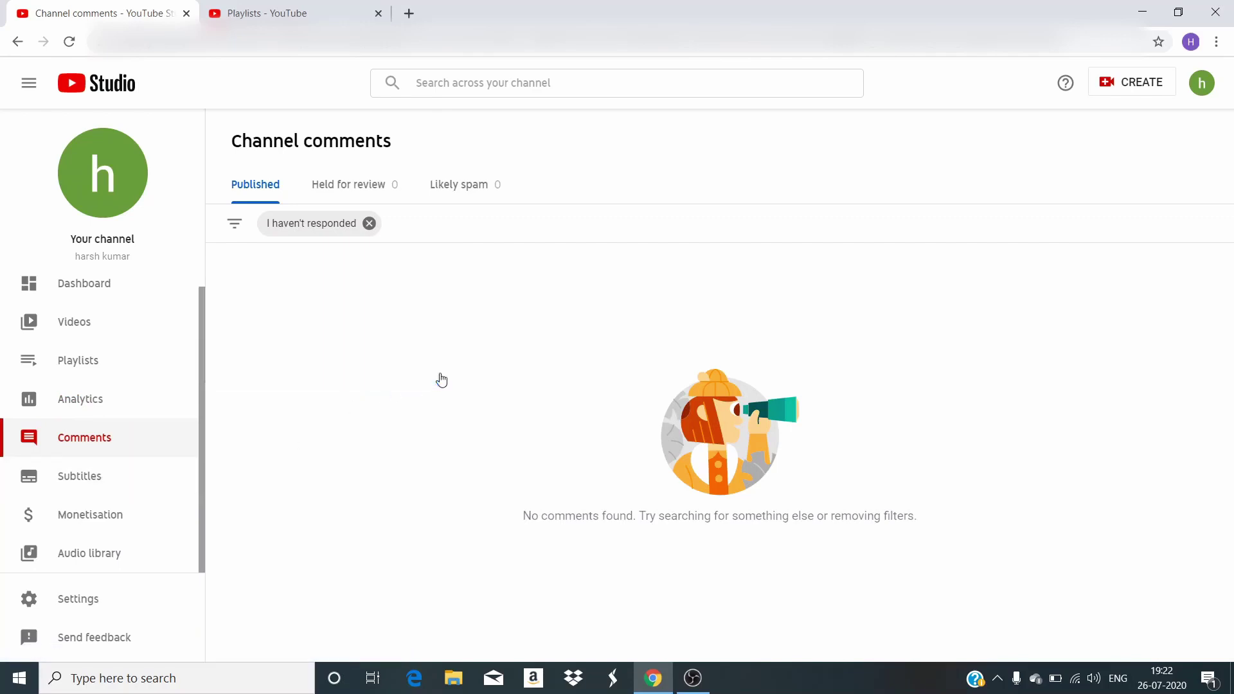
left_click(100, 484)
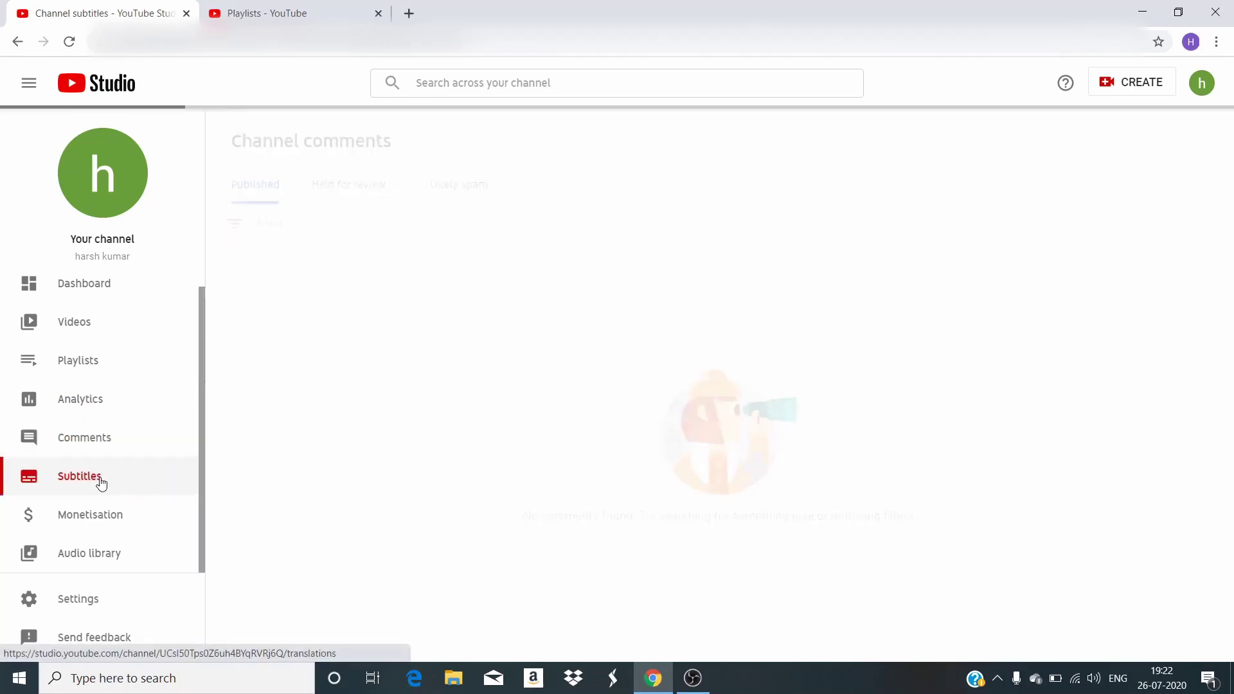
left_click(95, 522)
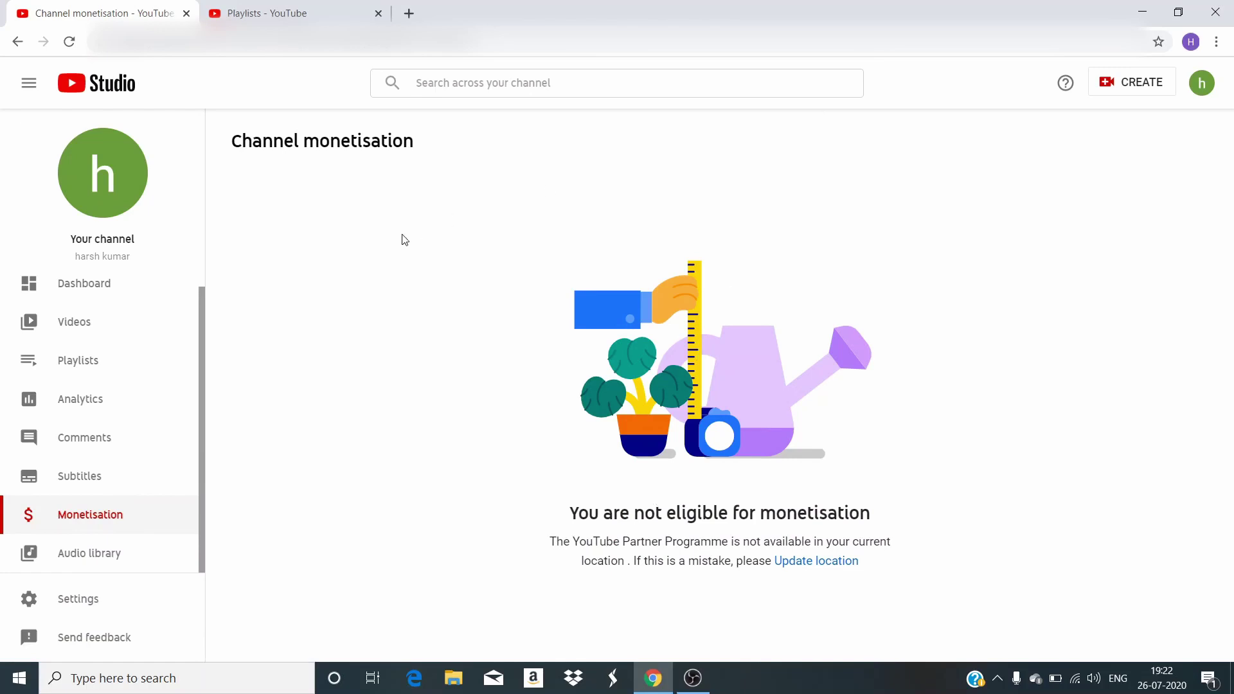
left_click(99, 288)
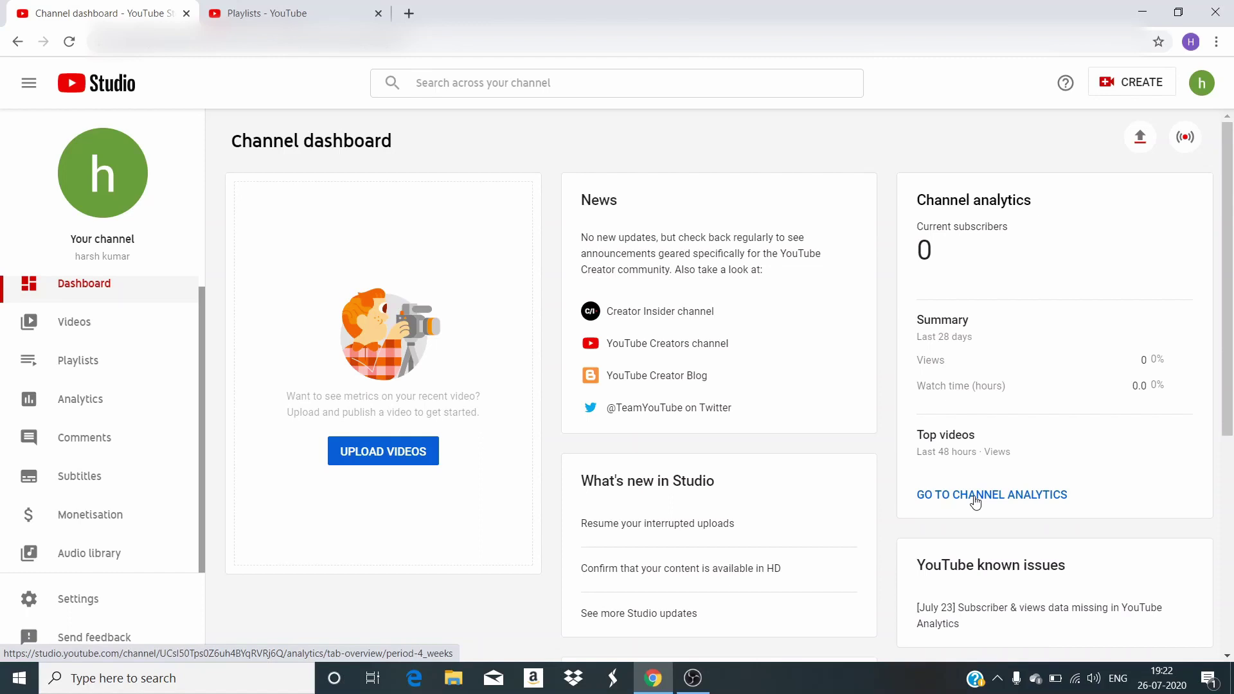
Open Analytics and view its Reach, Engagement and Audience tabs
left_click(89, 399)
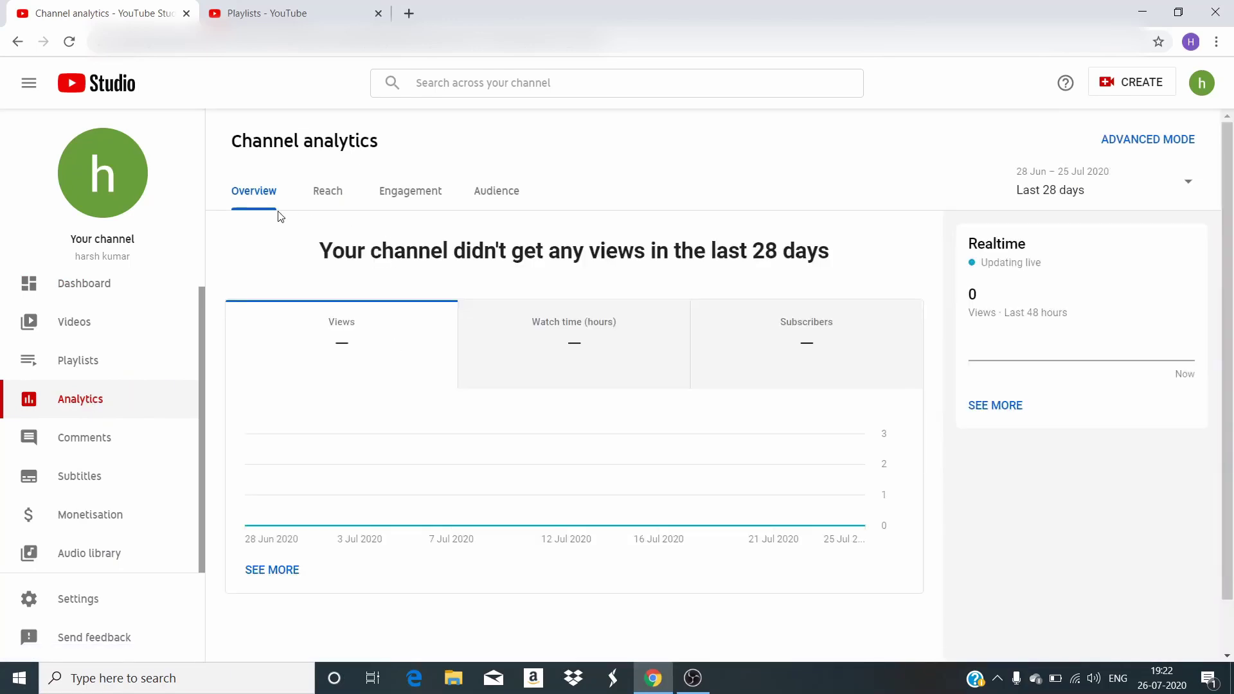
left_click(334, 194)
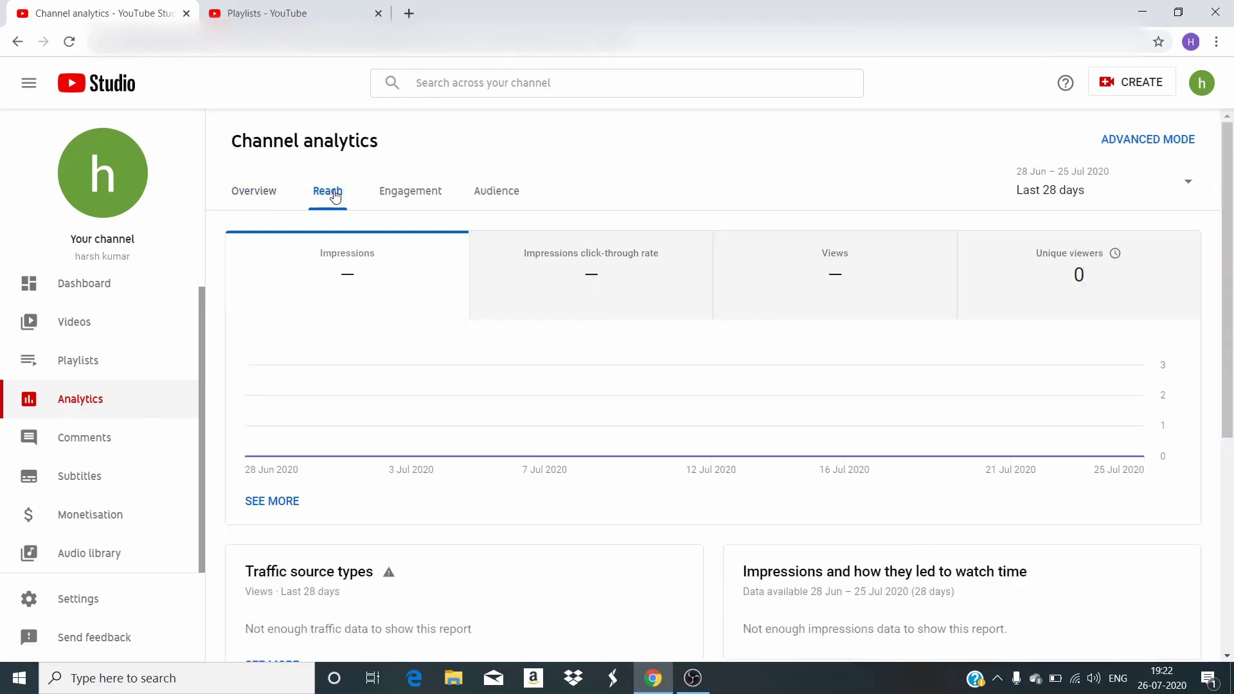
left_click(424, 193)
left_click(506, 196)
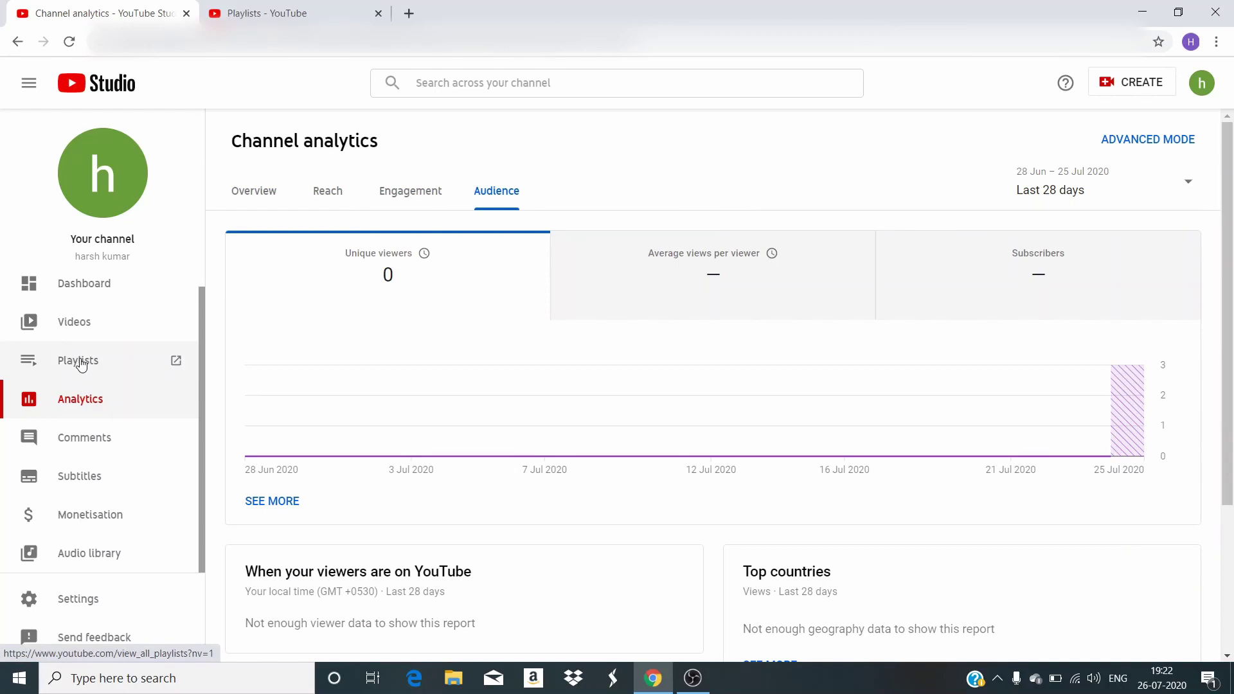
Bring up the Channel videos page and inspect its column headers
left_click(77, 324)
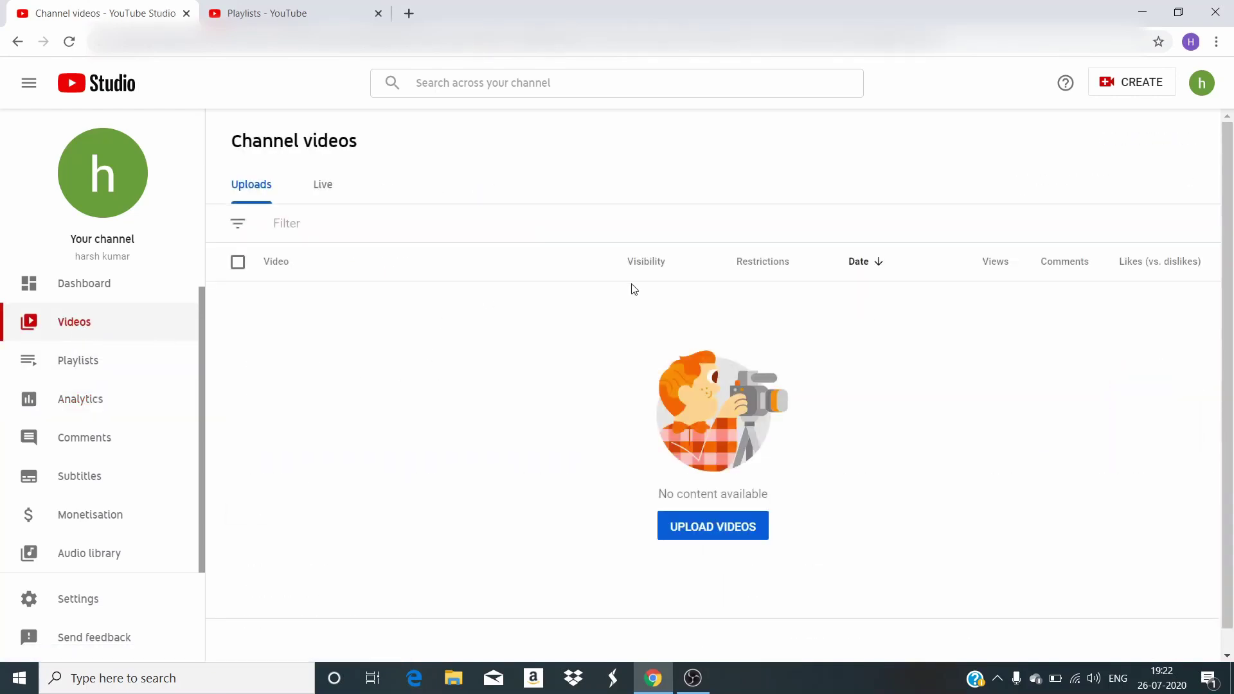
mouse_move(648, 264)
mouse_move(770, 265)
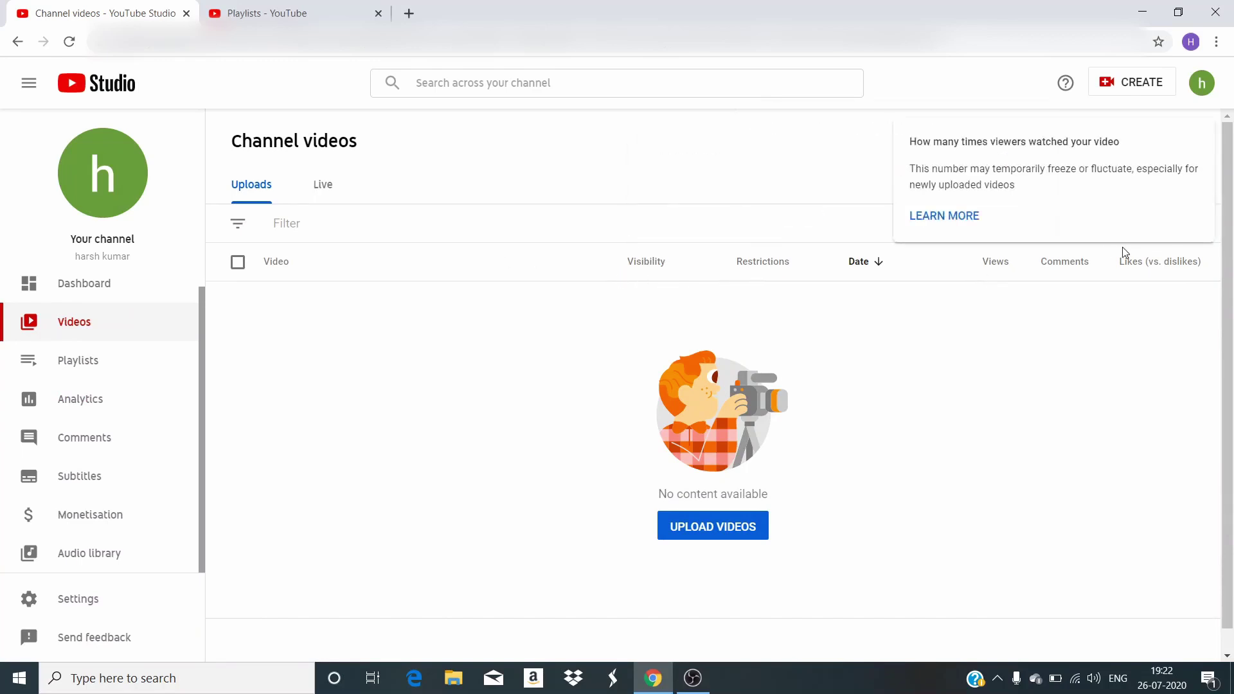
mouse_move(1198, 264)
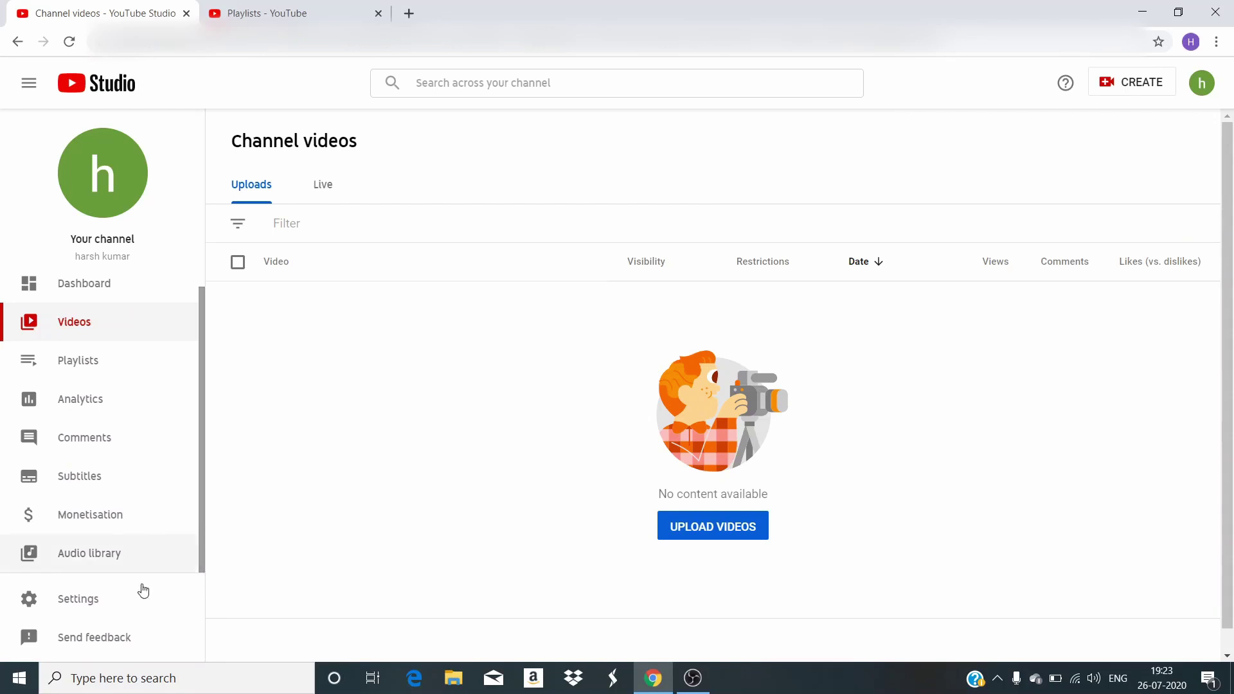
left_click(92, 601)
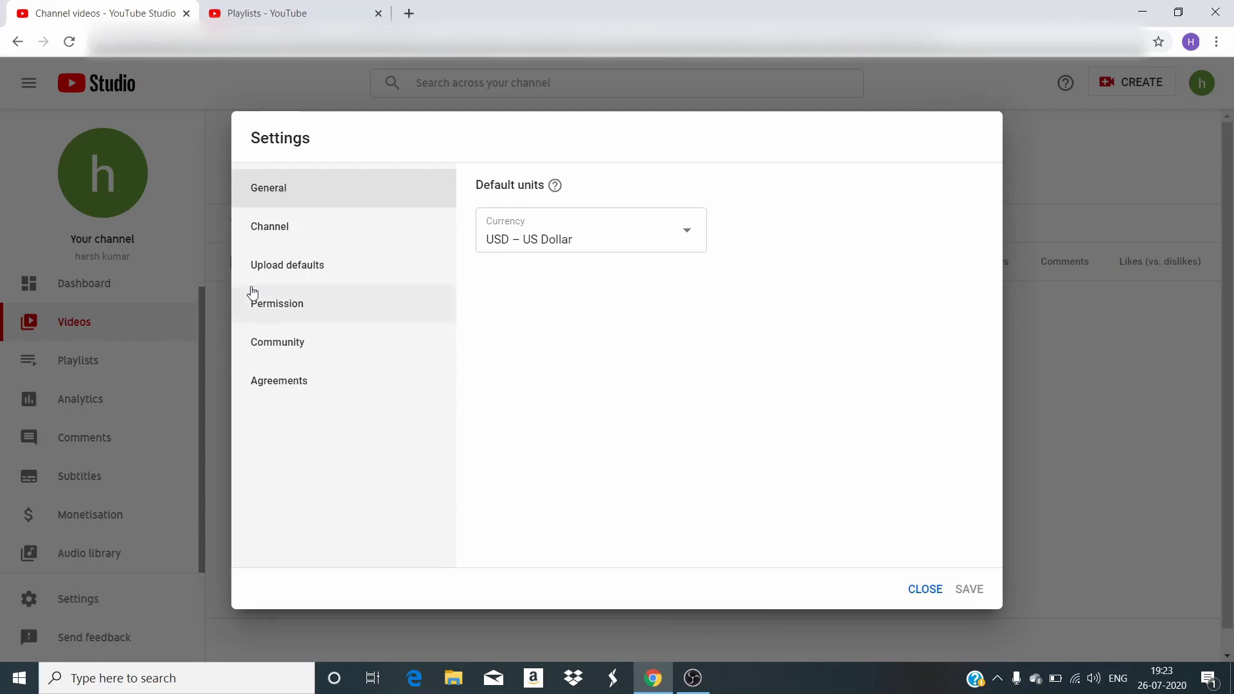
left_click(288, 235)
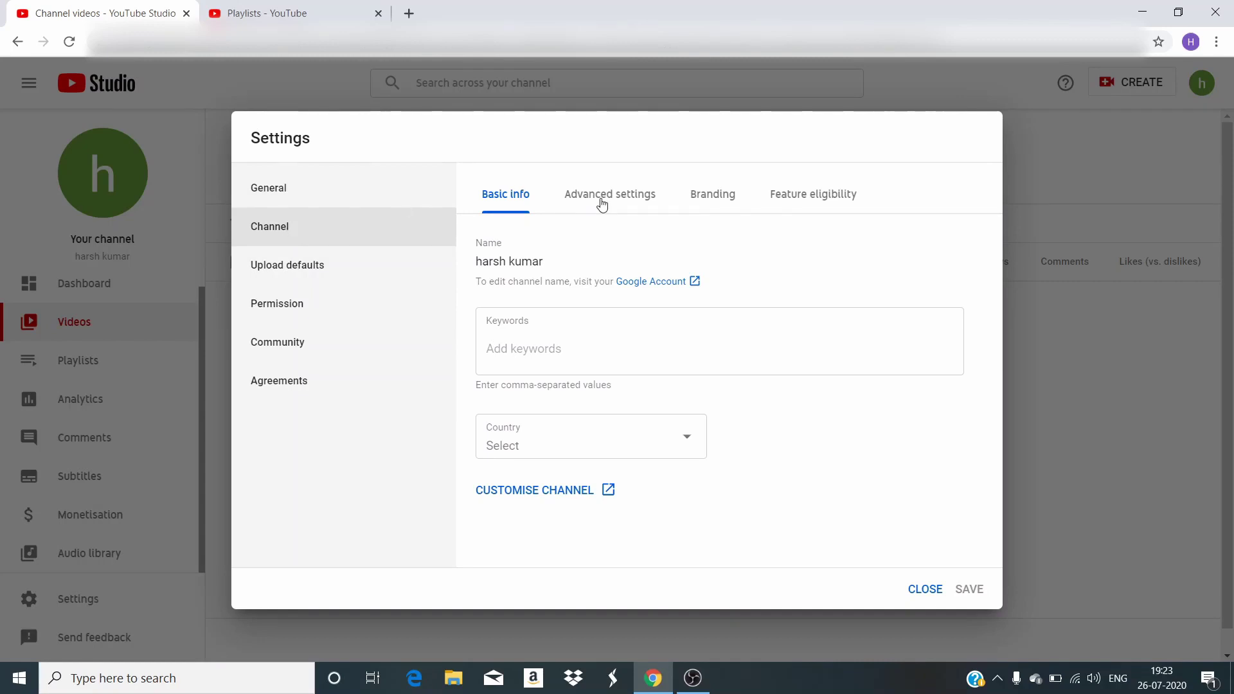
left_click(324, 274)
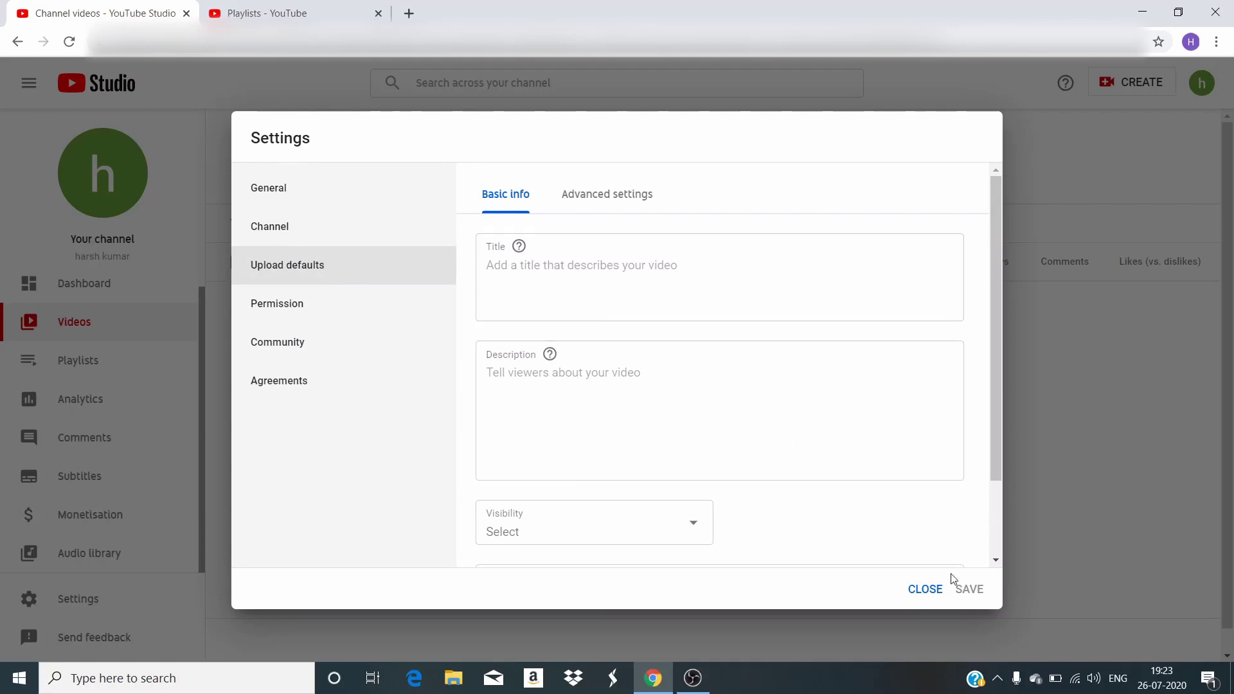
left_click(935, 596)
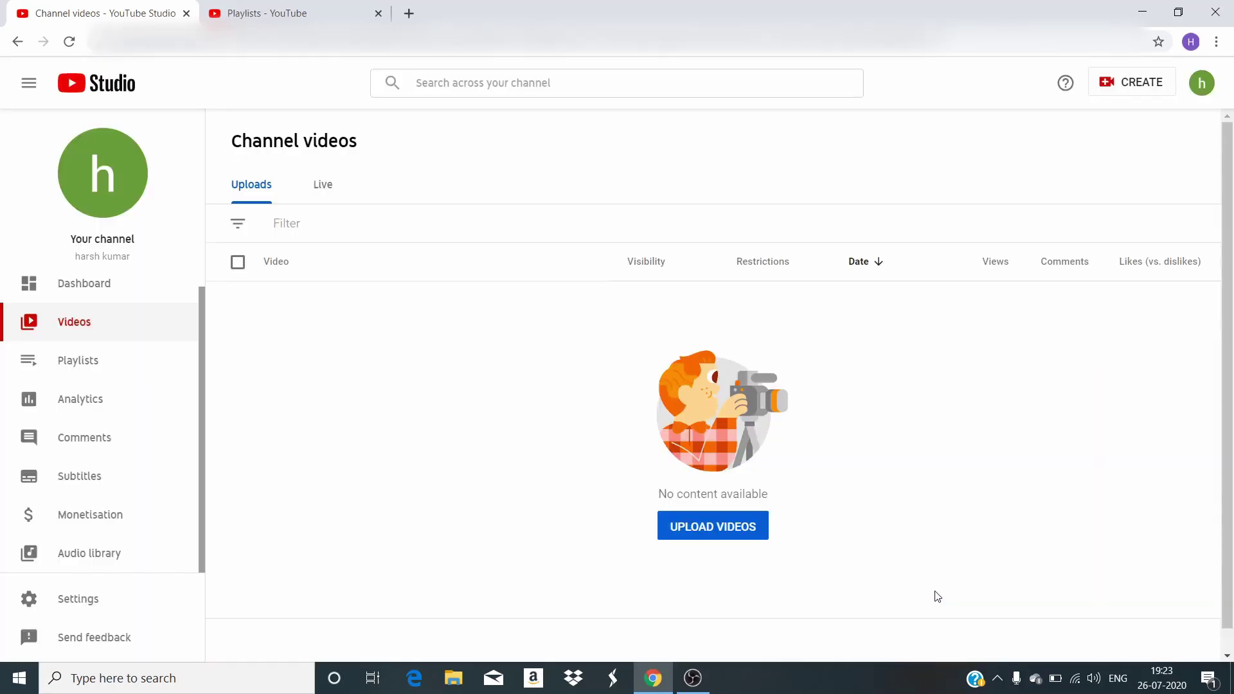